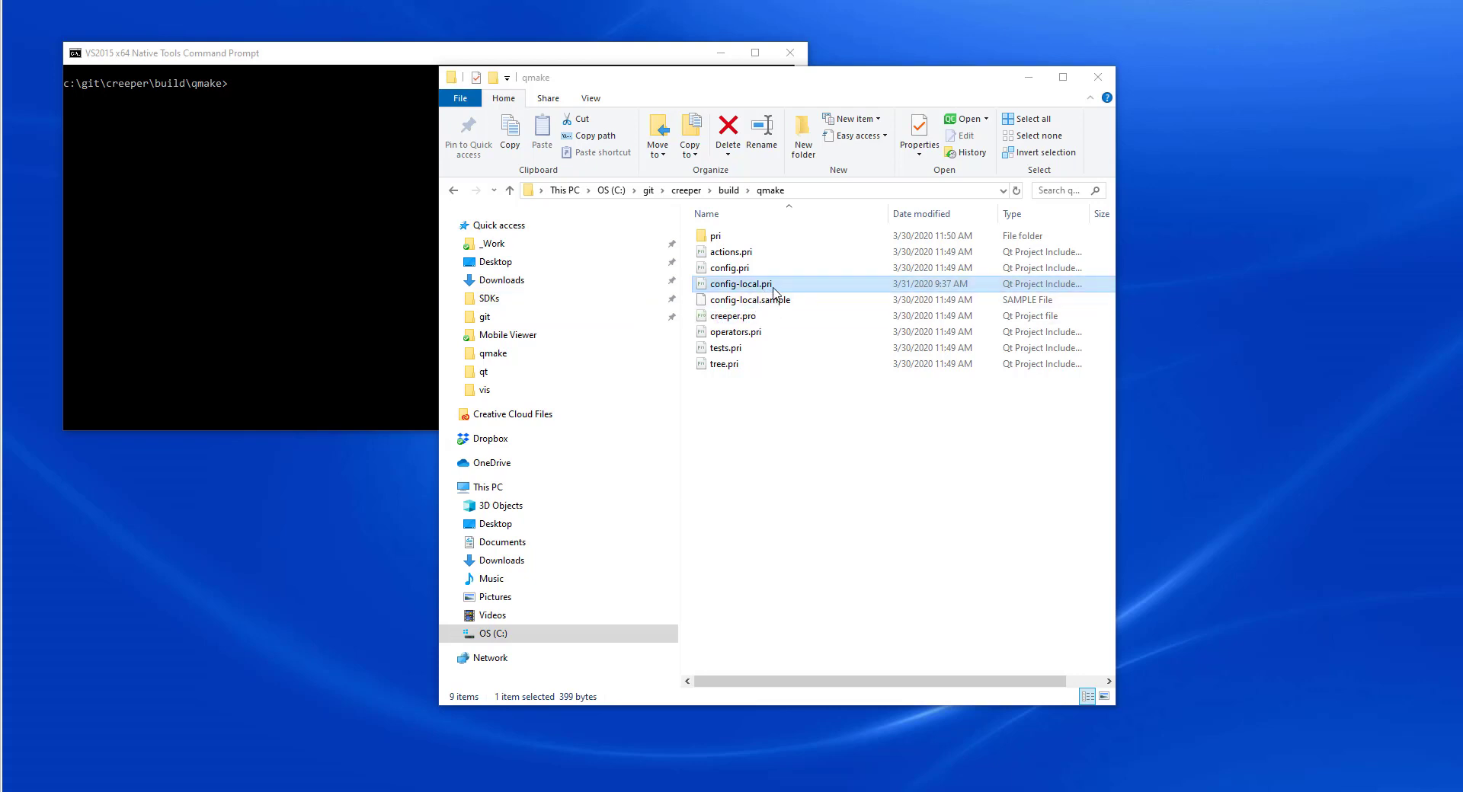
Step: View the HOOPS path settings in config-local.pri in Notepad++, and close the editor
right_click(774, 290)
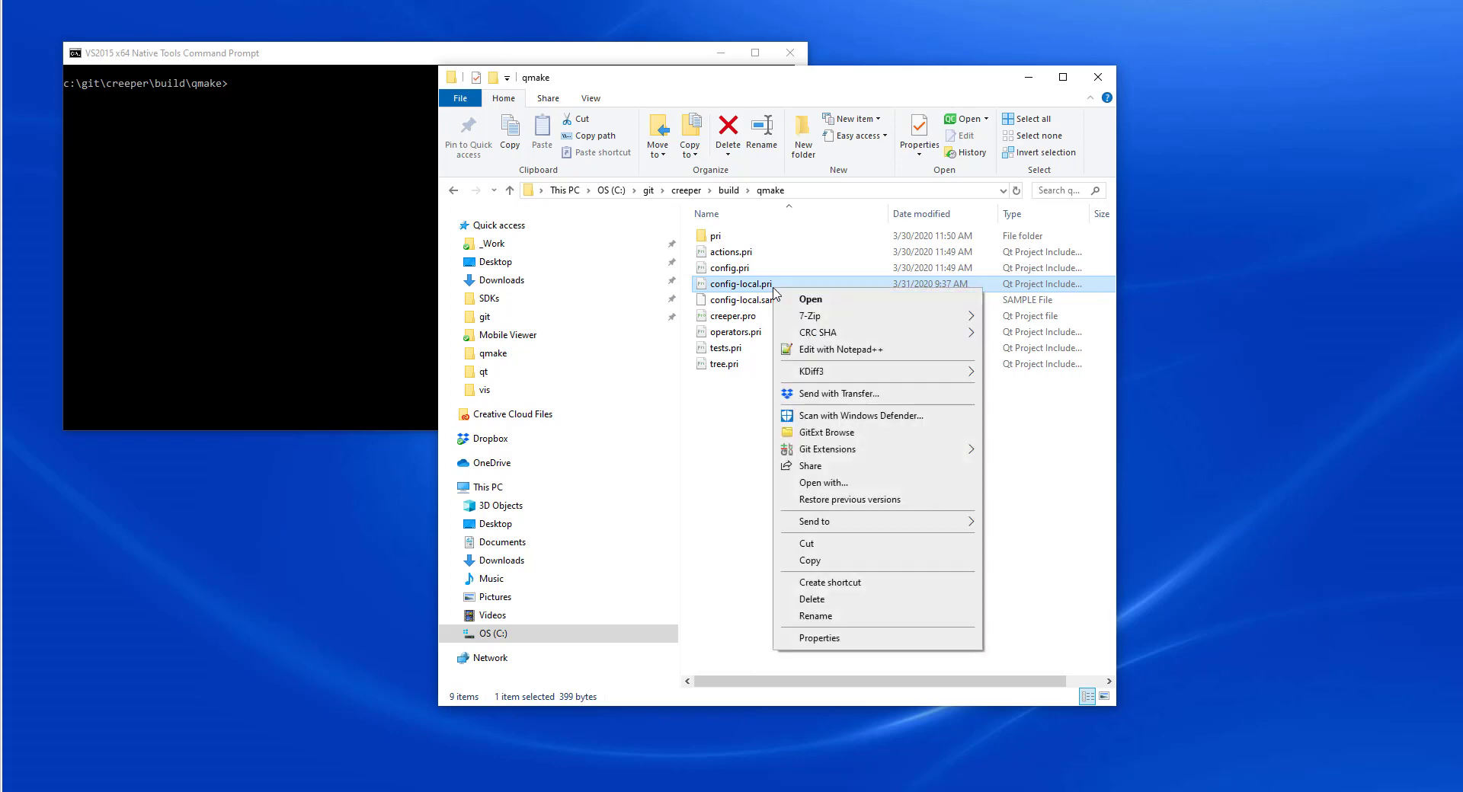
left_click(834, 349)
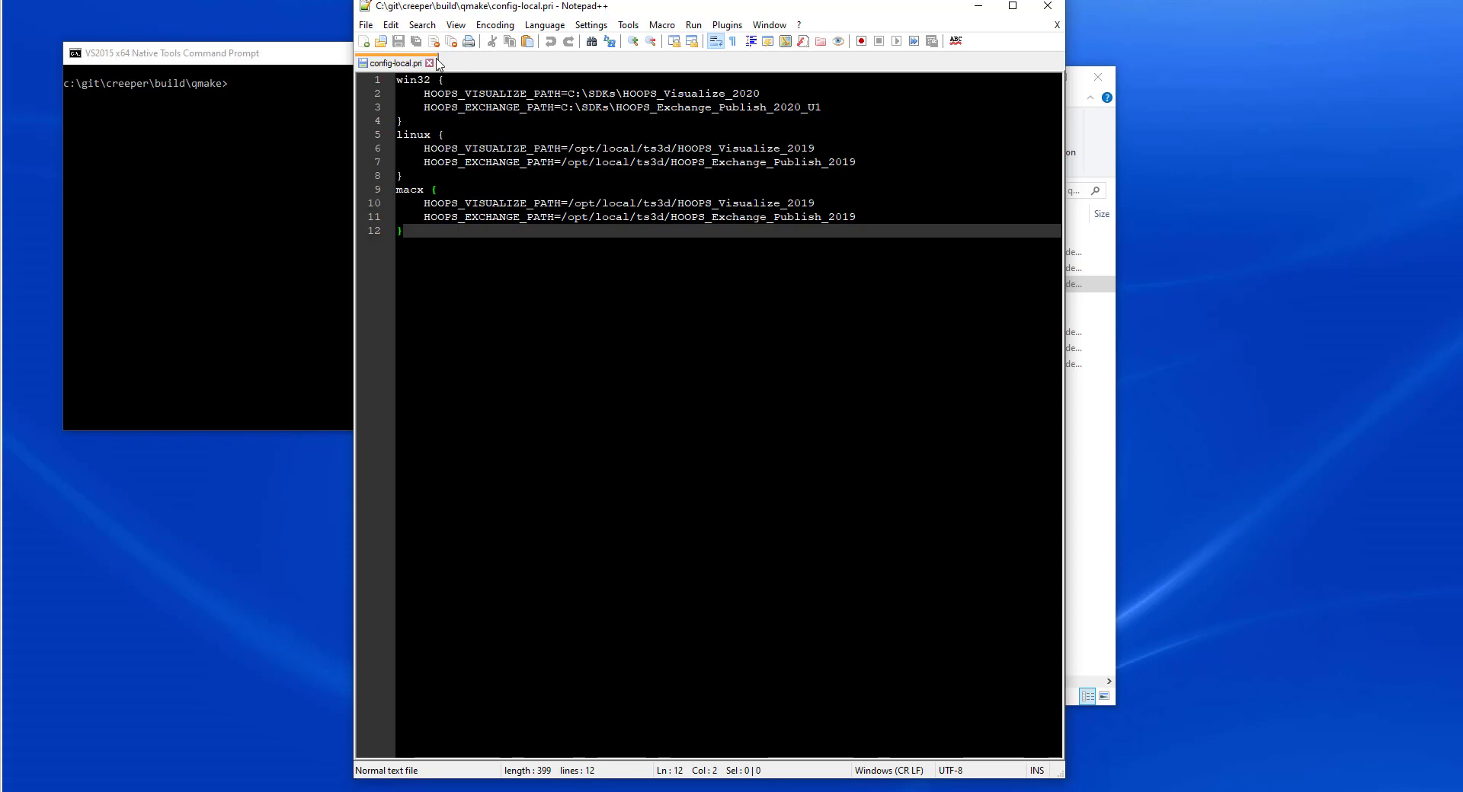
left_click(1058, 7)
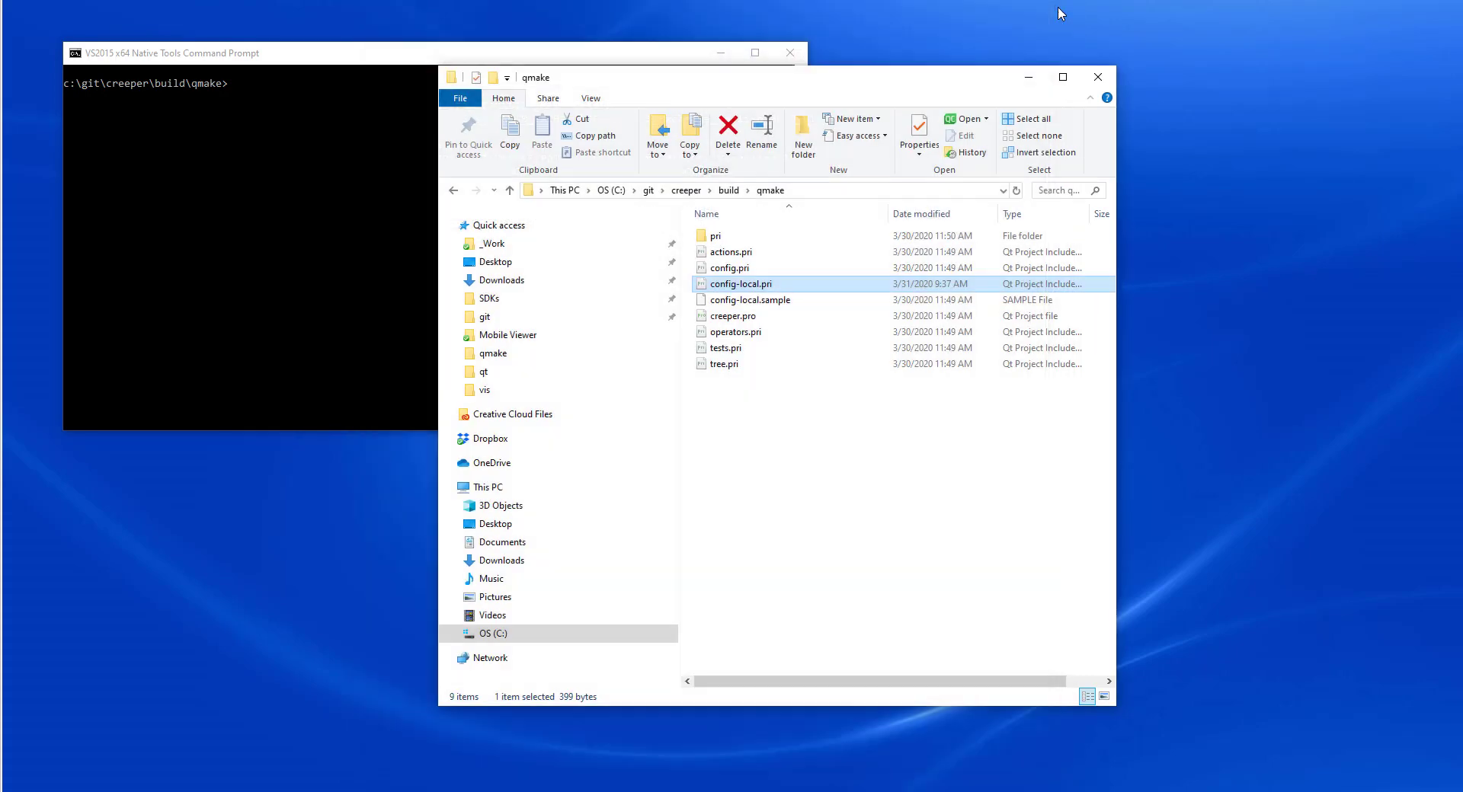
Step: In the VS2015 command prompt, display the path variable and check the compiler by running cl
left_click(314, 173)
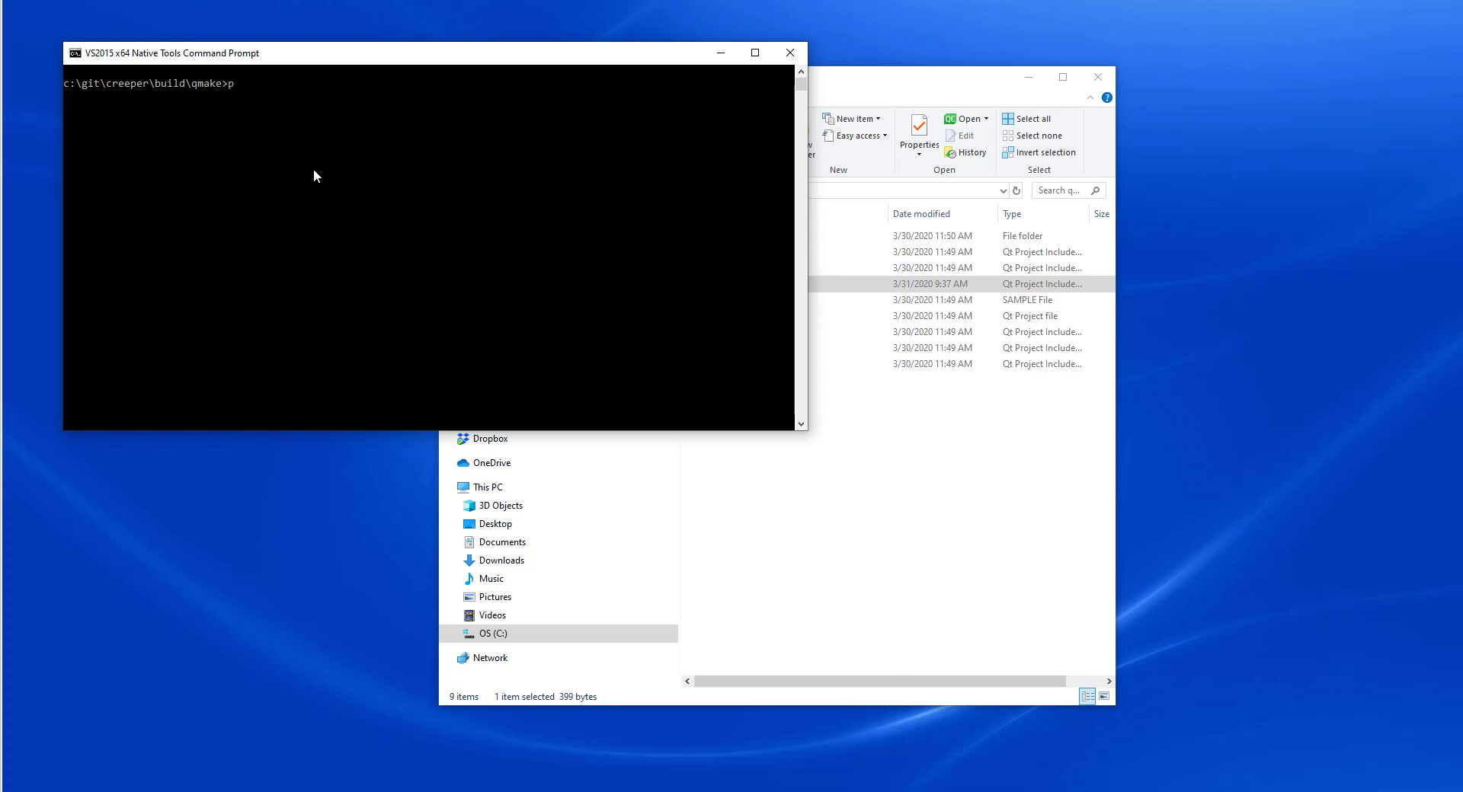
type("patha")
key("Return")
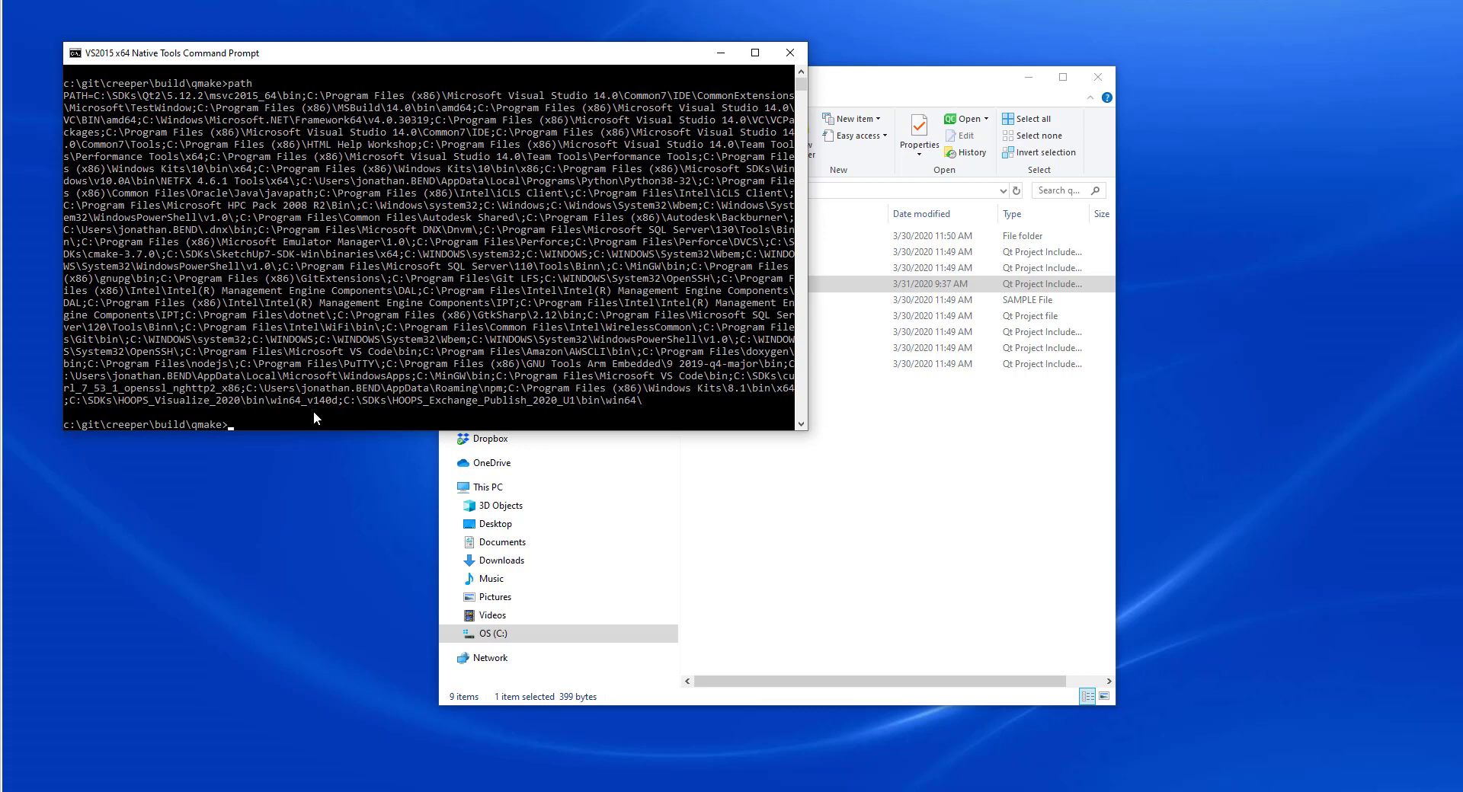
type("cl")
key("Return")
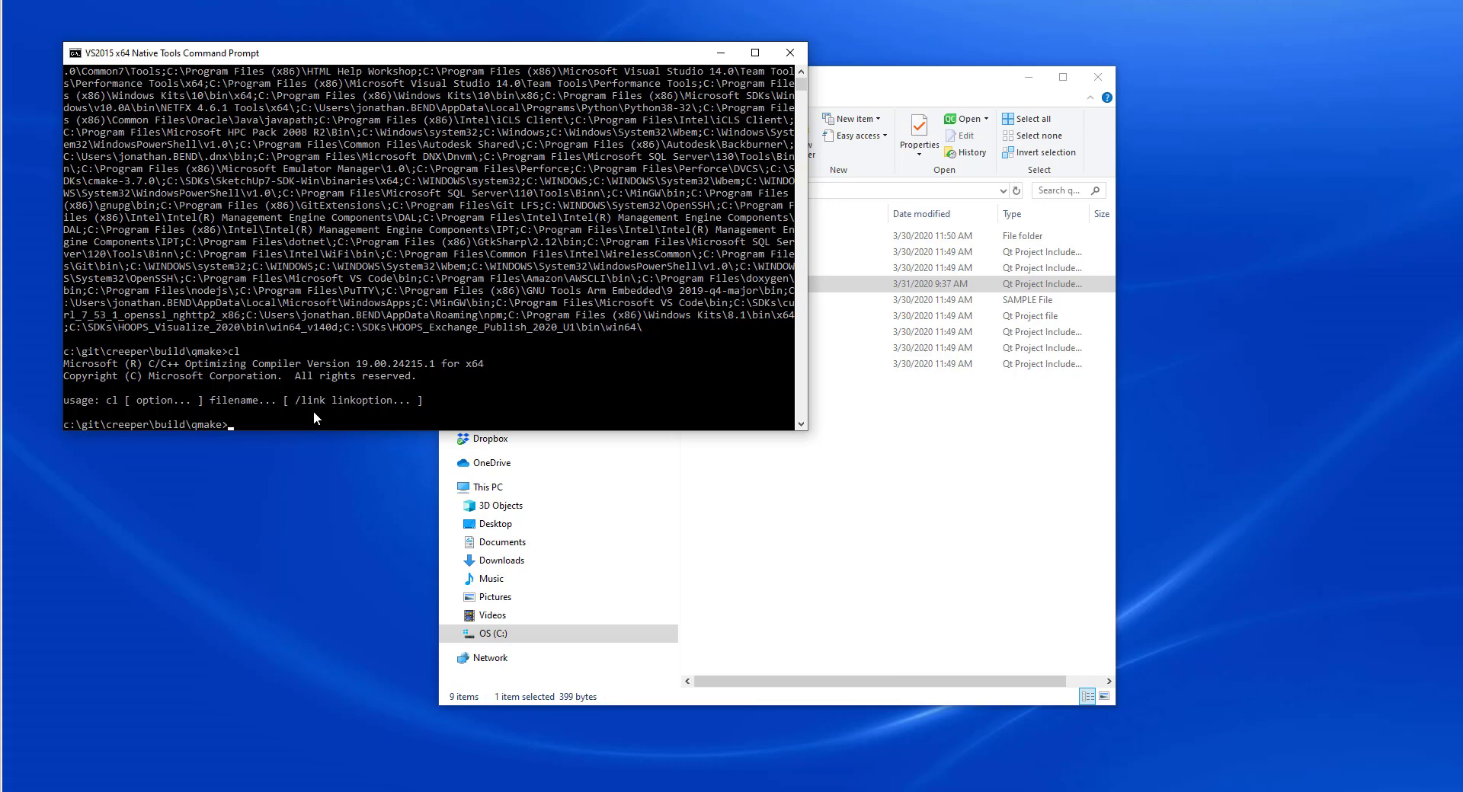
Step: Generate the Makefile by running qmake on creeper.pro and build the project with nmake
type("qmake creeper.pro")
key("Return")
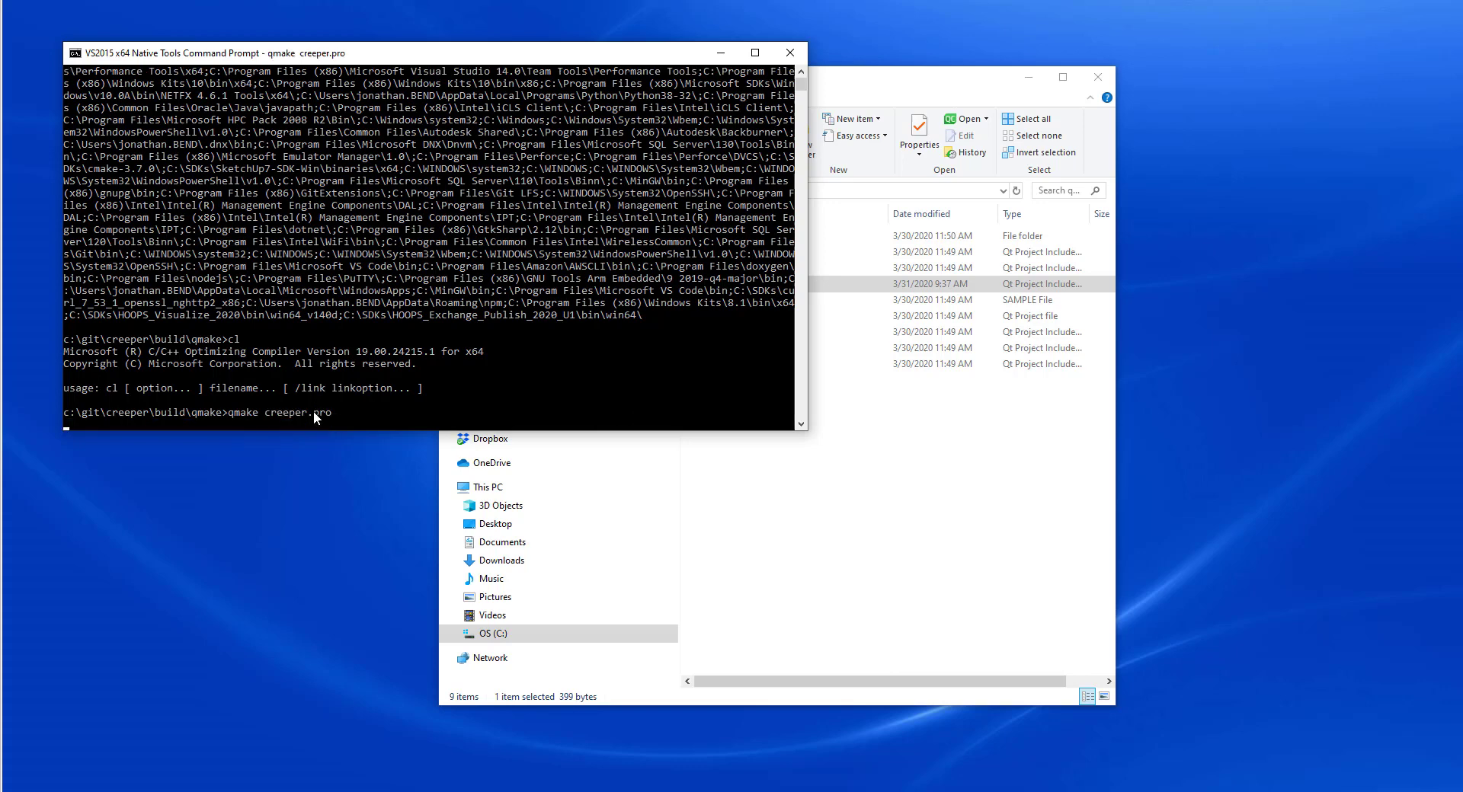
left_click(893, 76)
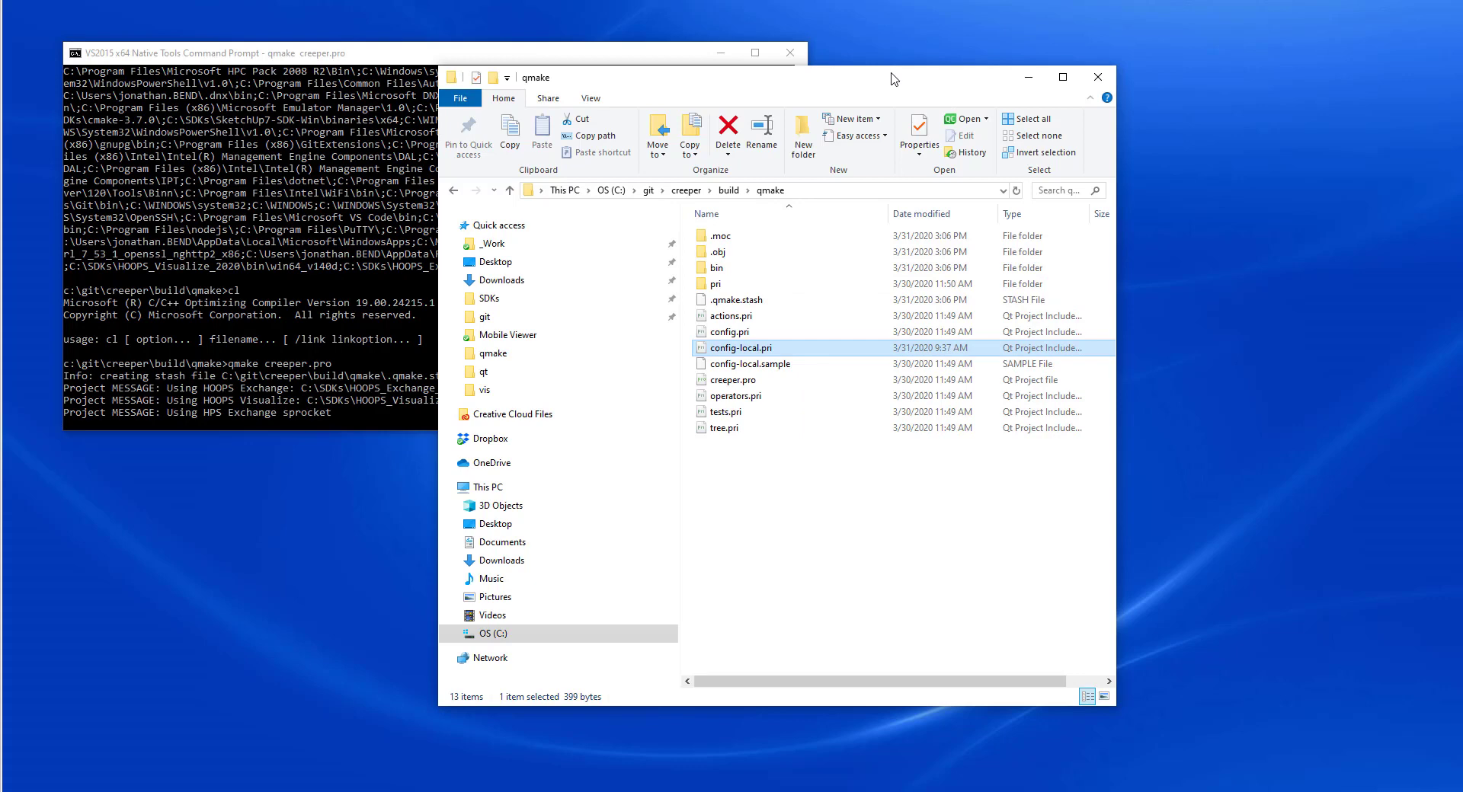
left_click(352, 420)
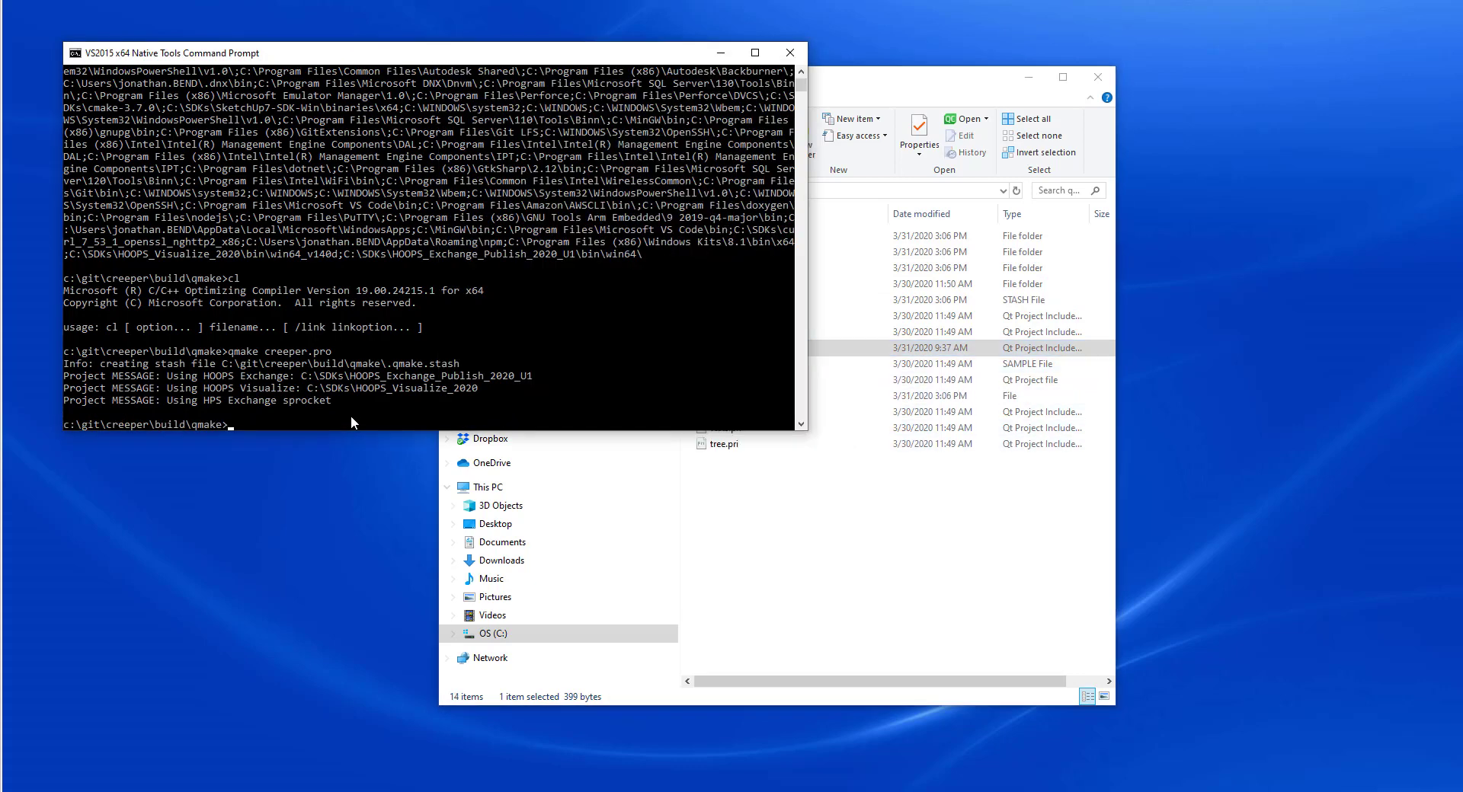
type("nmake")
key("Return")
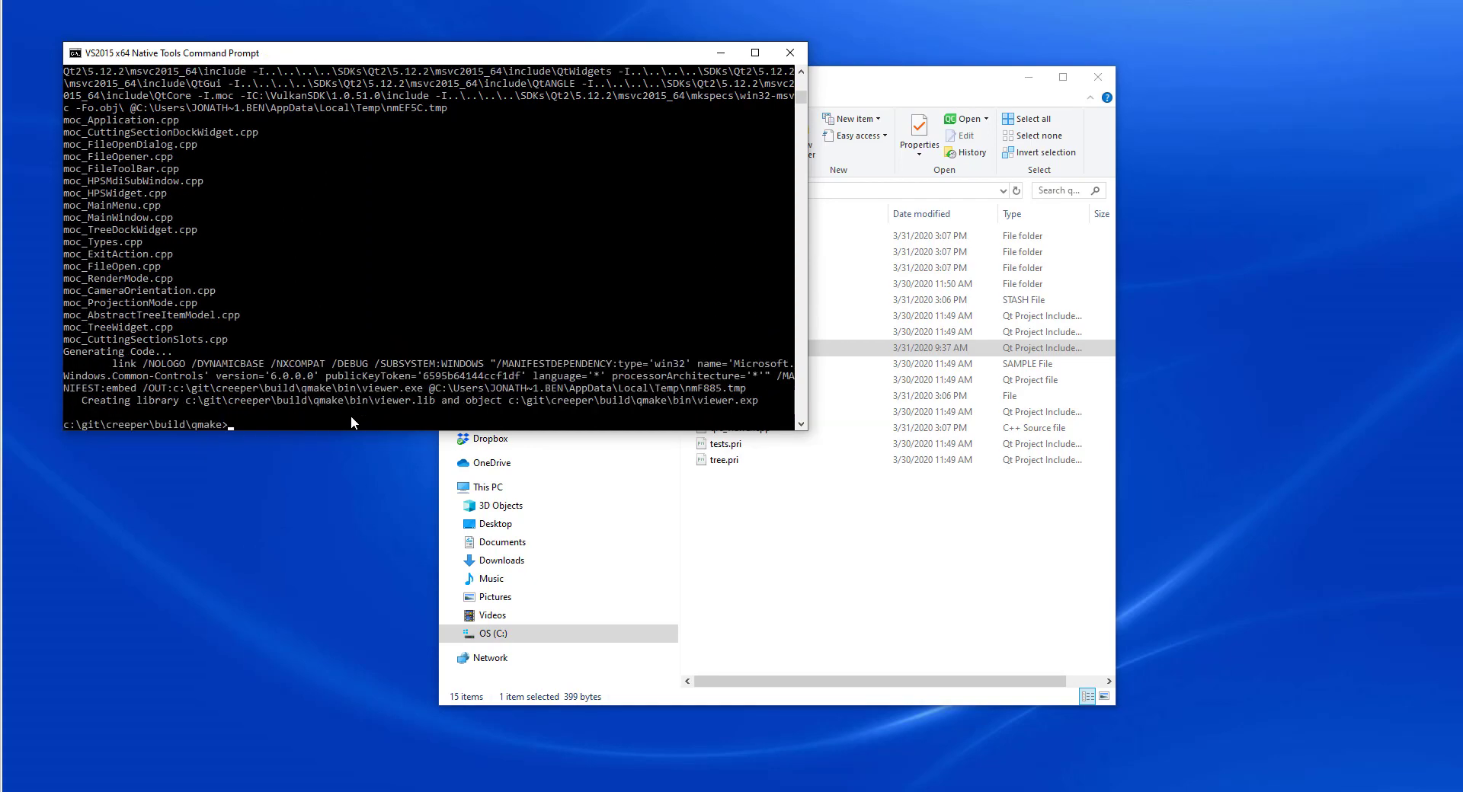
Step: Change to the bin folder and launch the built viewer program
type("cd bin")
key("Return")
type("viewer")
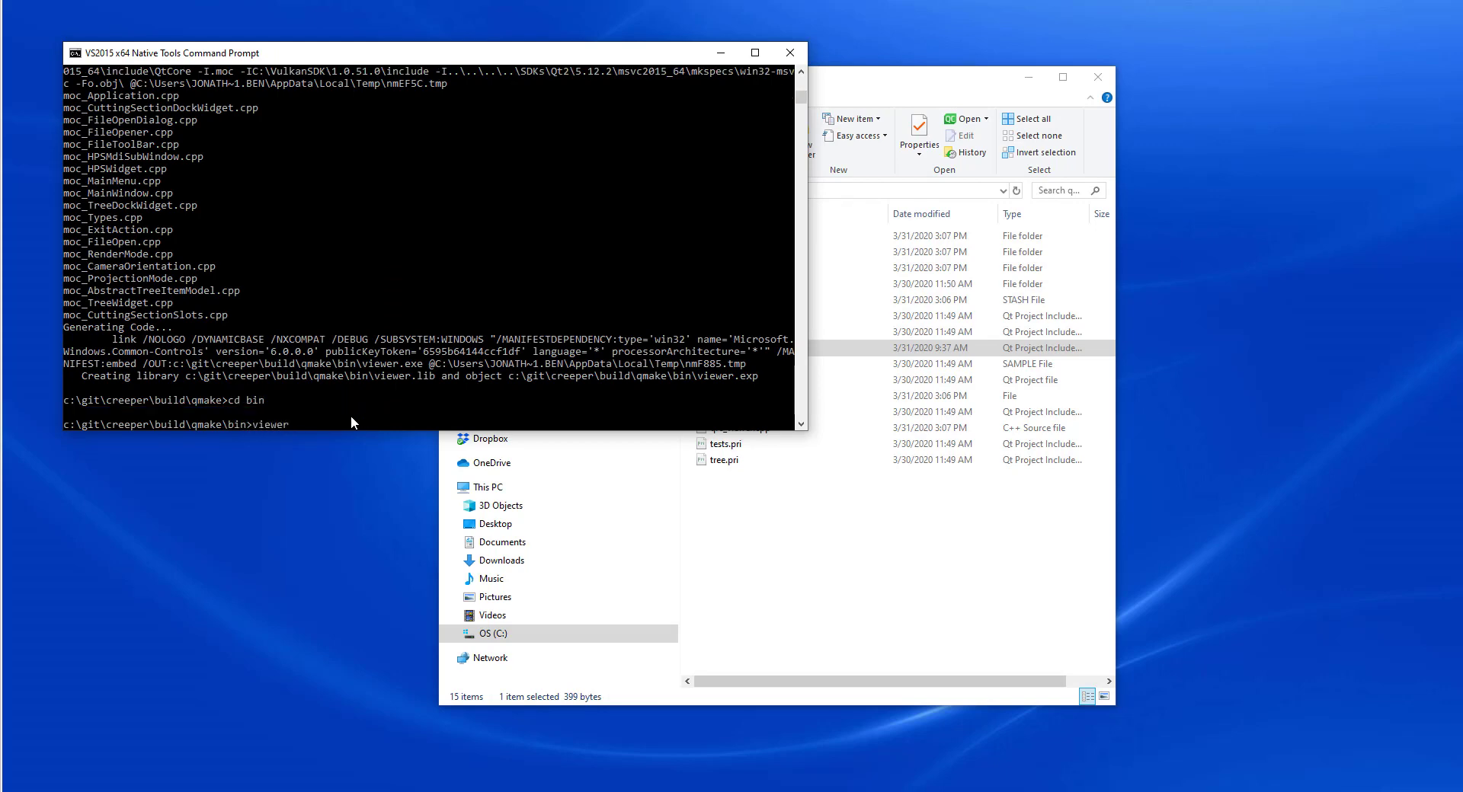
key("Return")
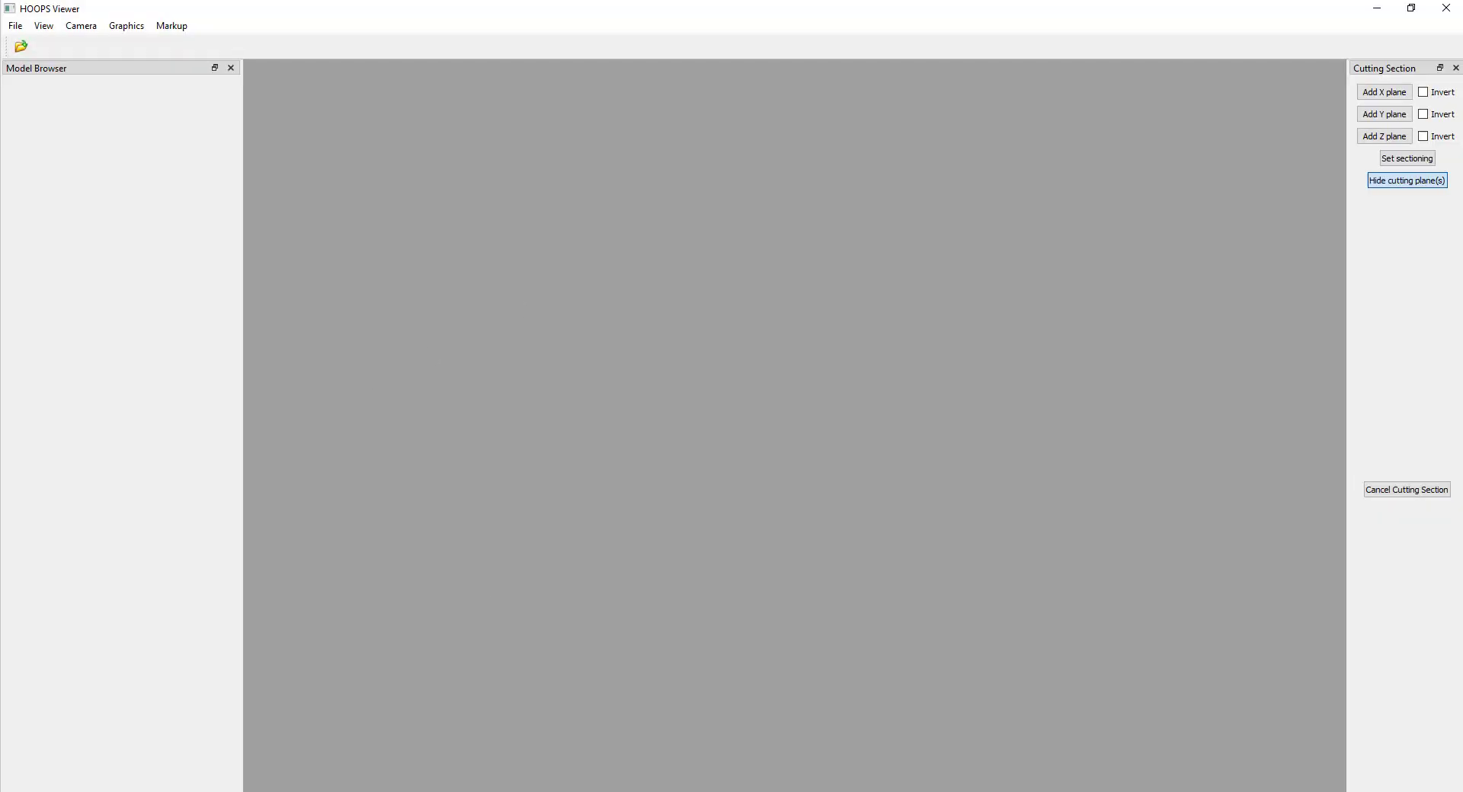
Step: In File Explorer, browse to the include folder of HOOPS_Visualize_2020 under SDKs and locate hoops_license.h
key("alt+Tab")
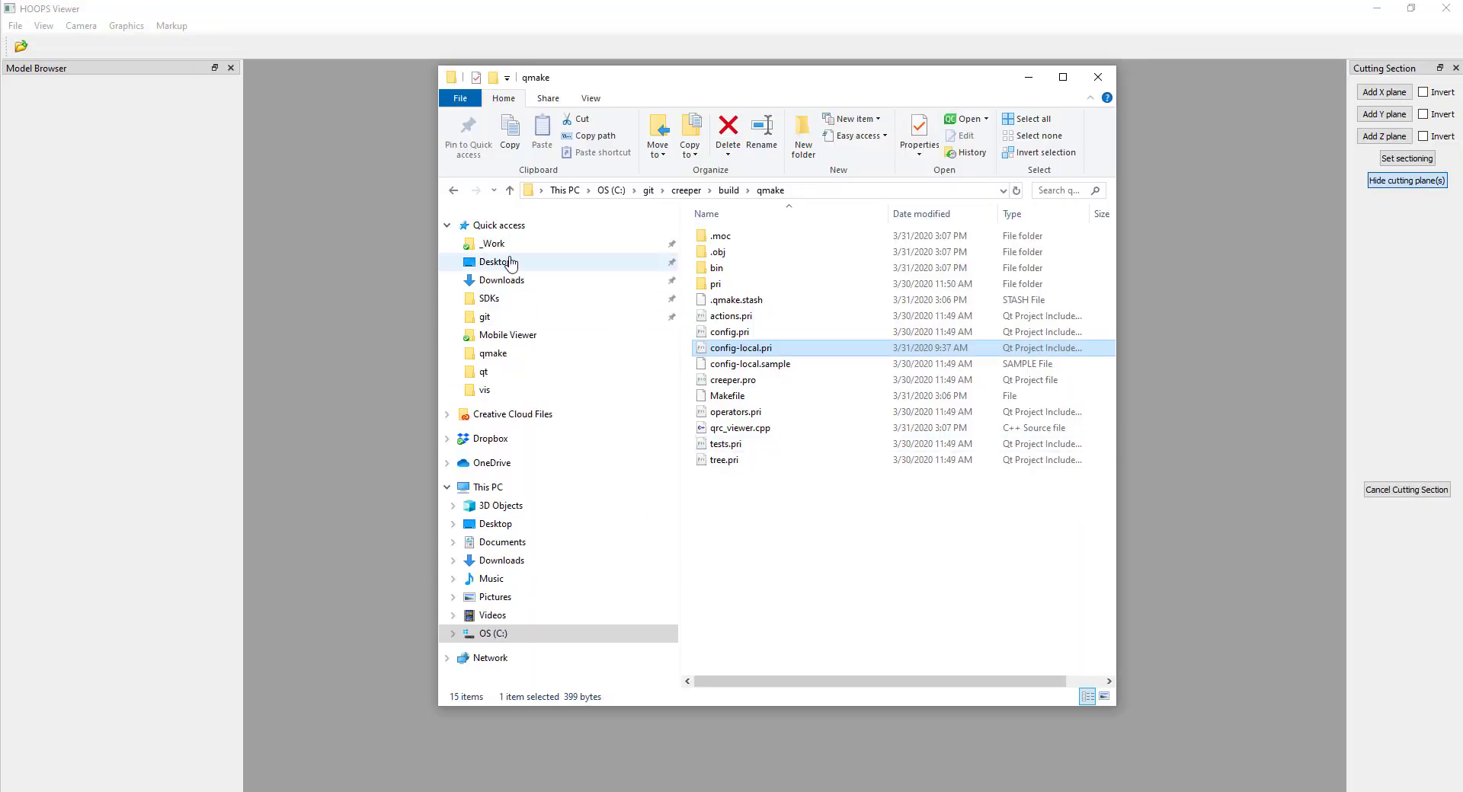
left_click(511, 300)
scroll(820, 642, "down", 2)
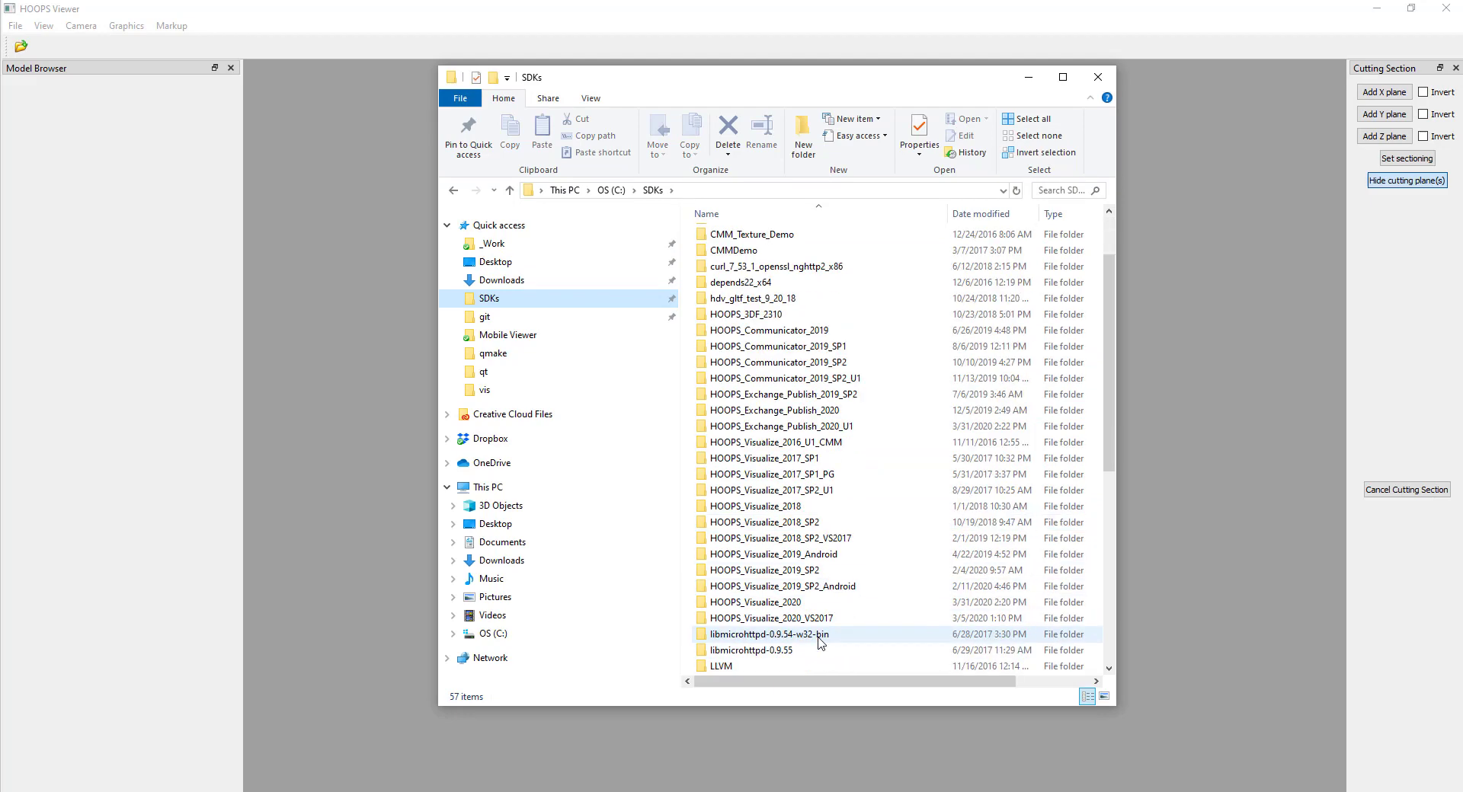
left_click(796, 604)
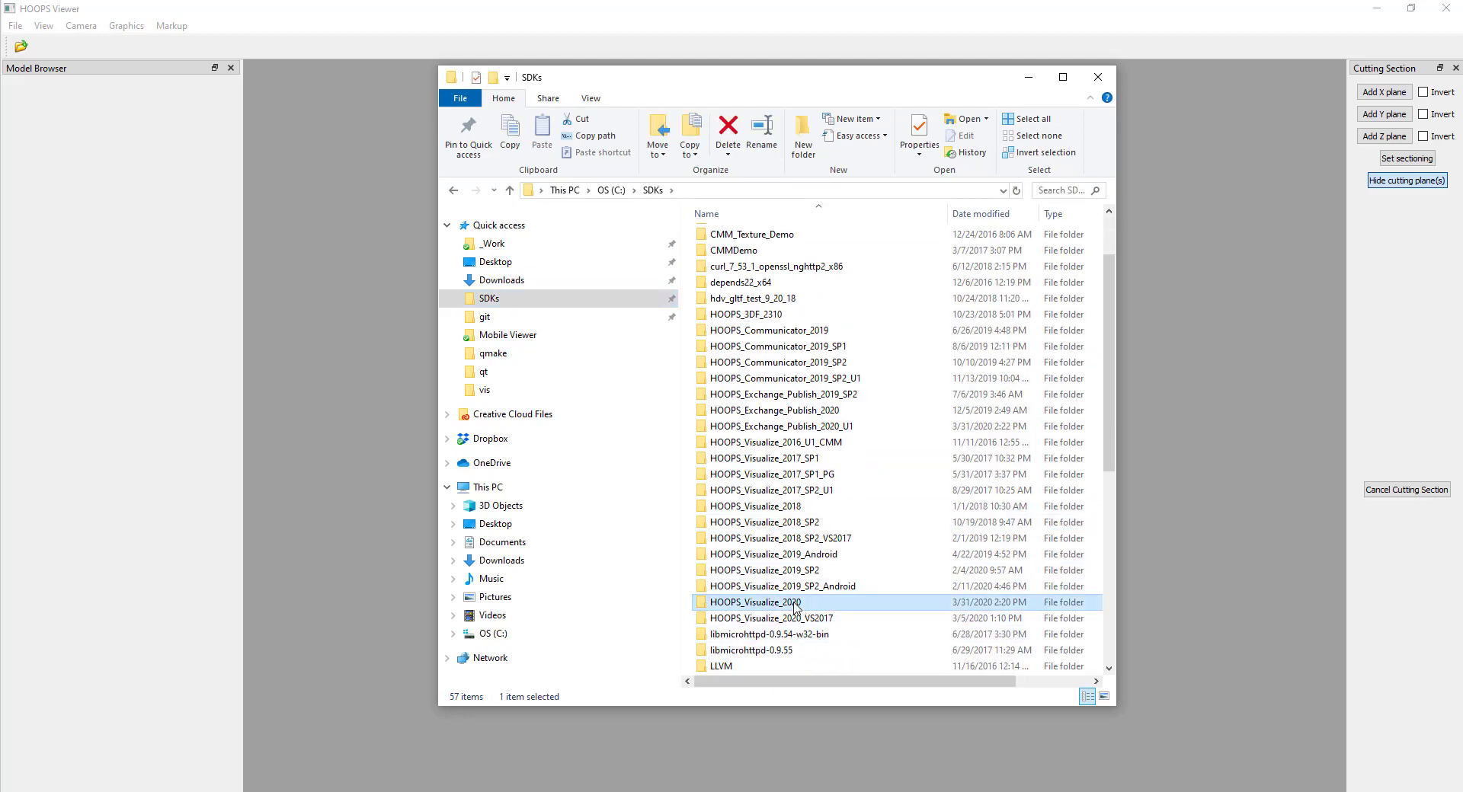
double_click(796, 604)
double_click(743, 288)
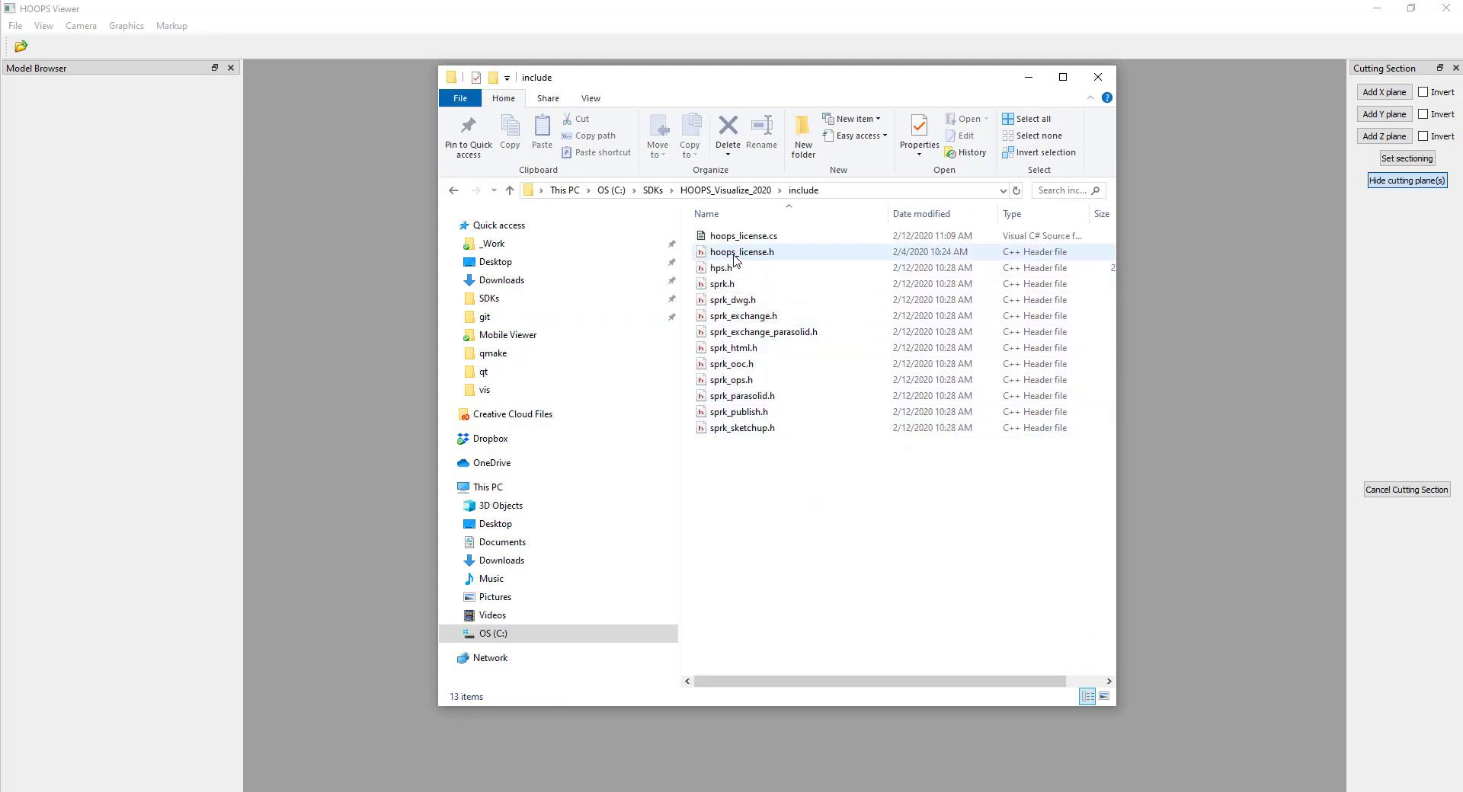
mouse_move(741, 257)
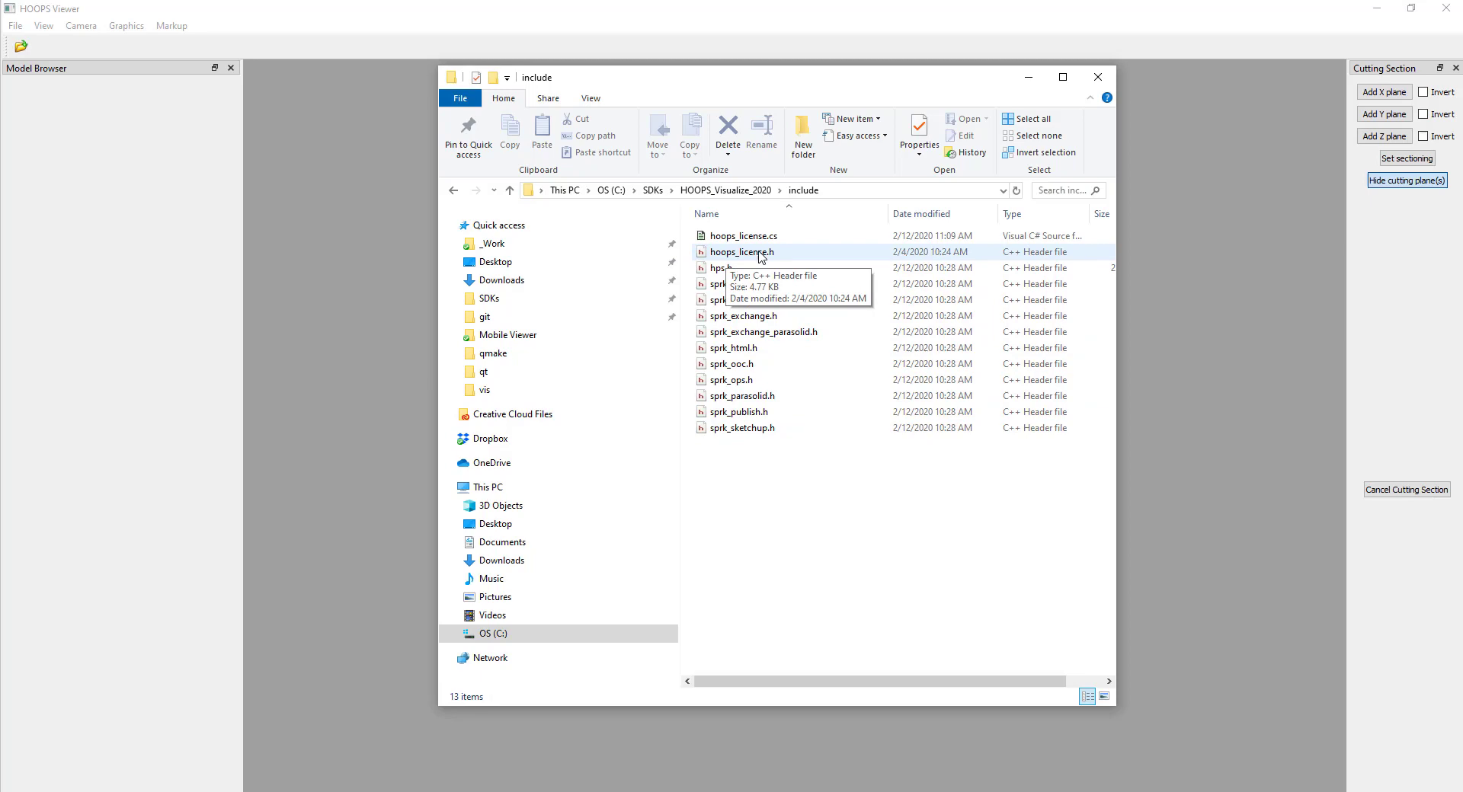
Step: Look through the header files in the include folder of HOOPS_Exchange_Publish_2020_U1, and minimize File Explorer
left_click(653, 190)
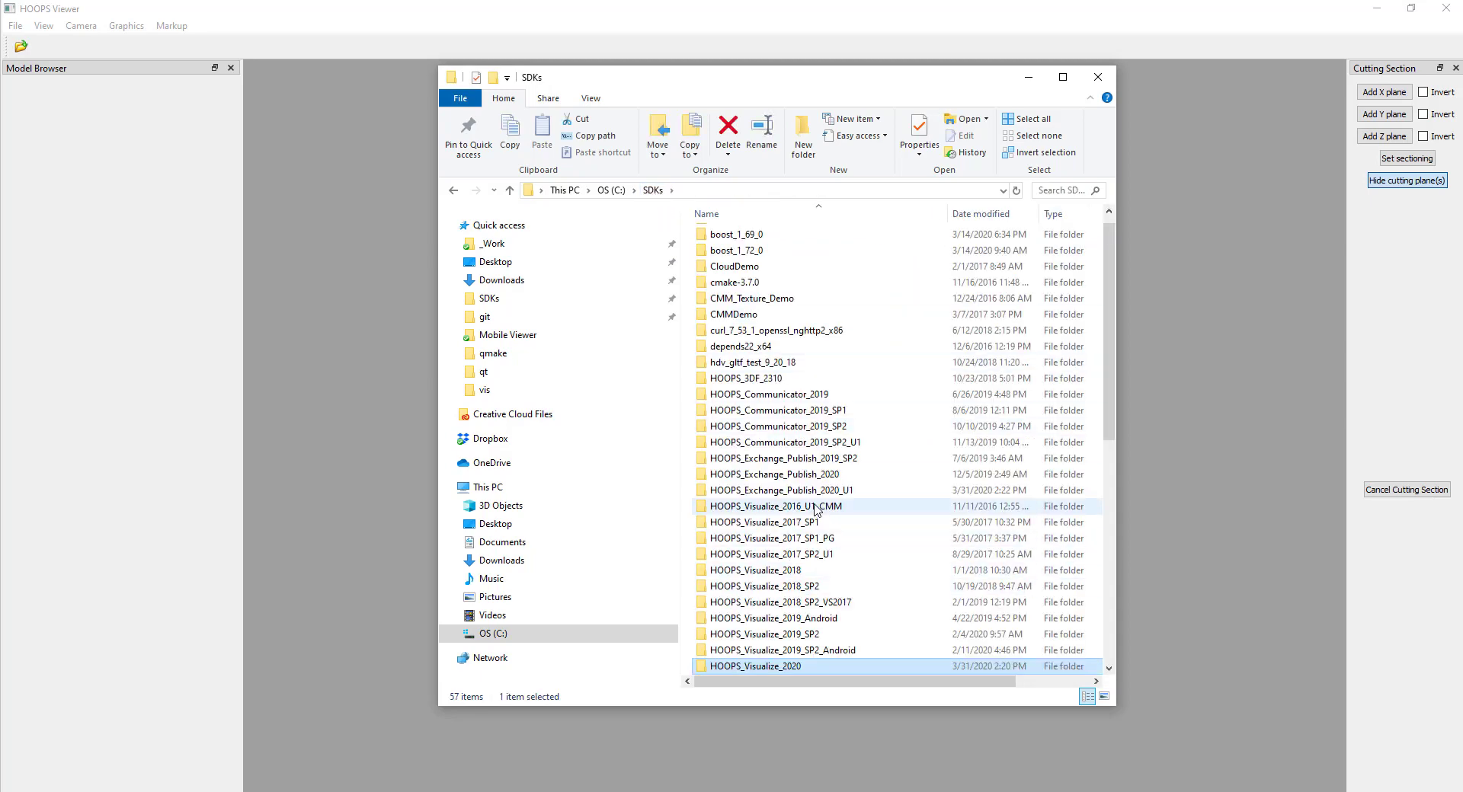
mouse_move(814, 504)
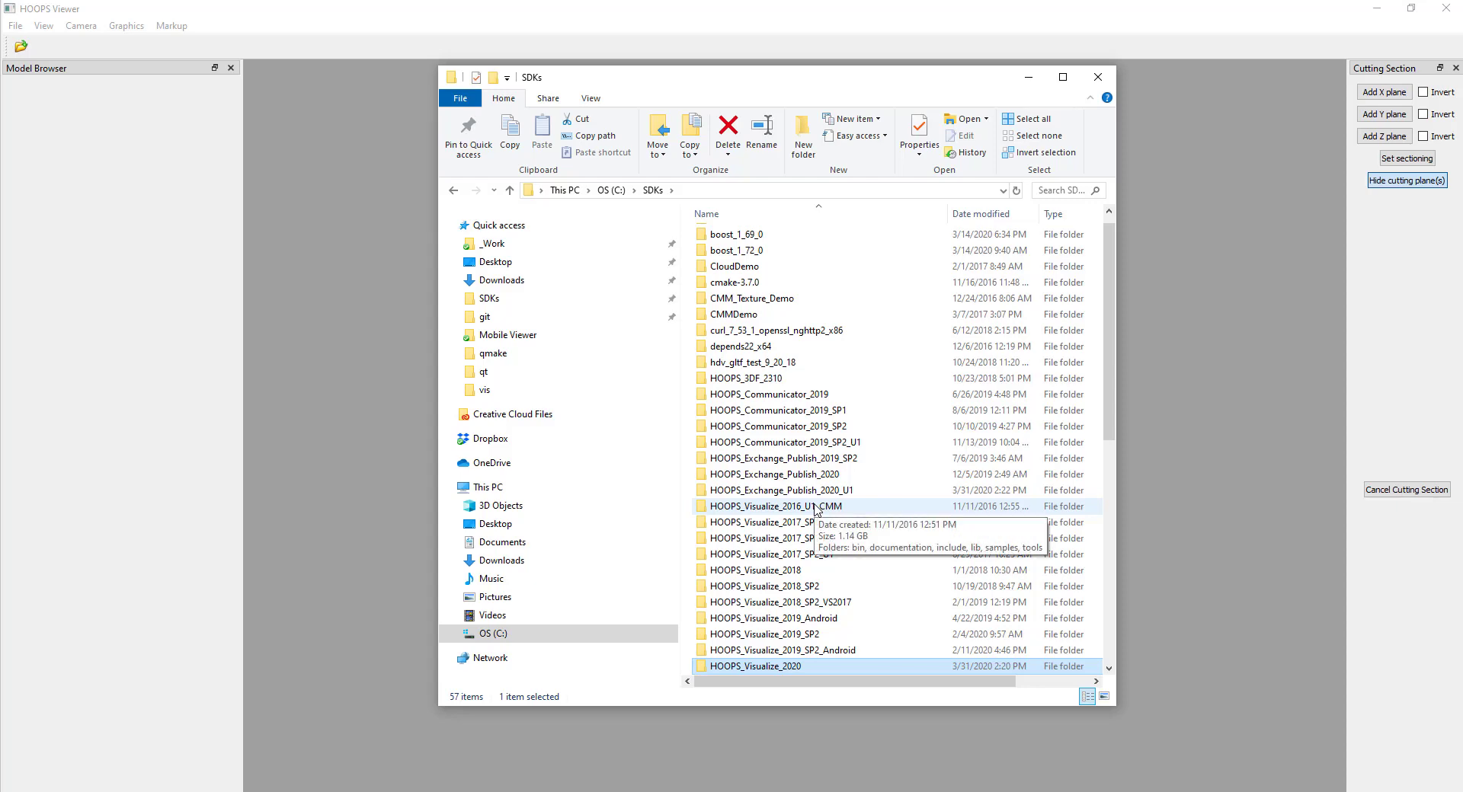
double_click(800, 490)
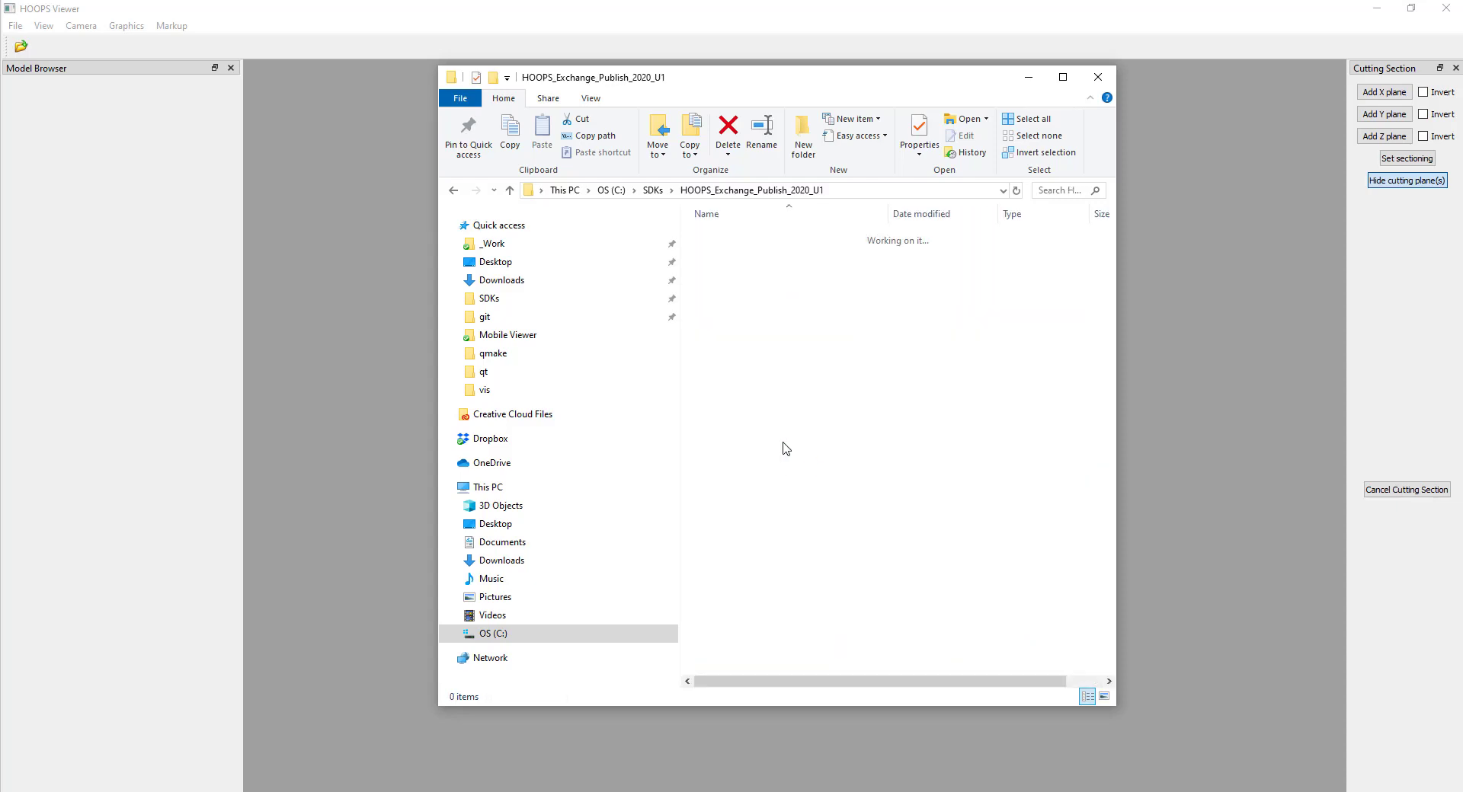
double_click(736, 288)
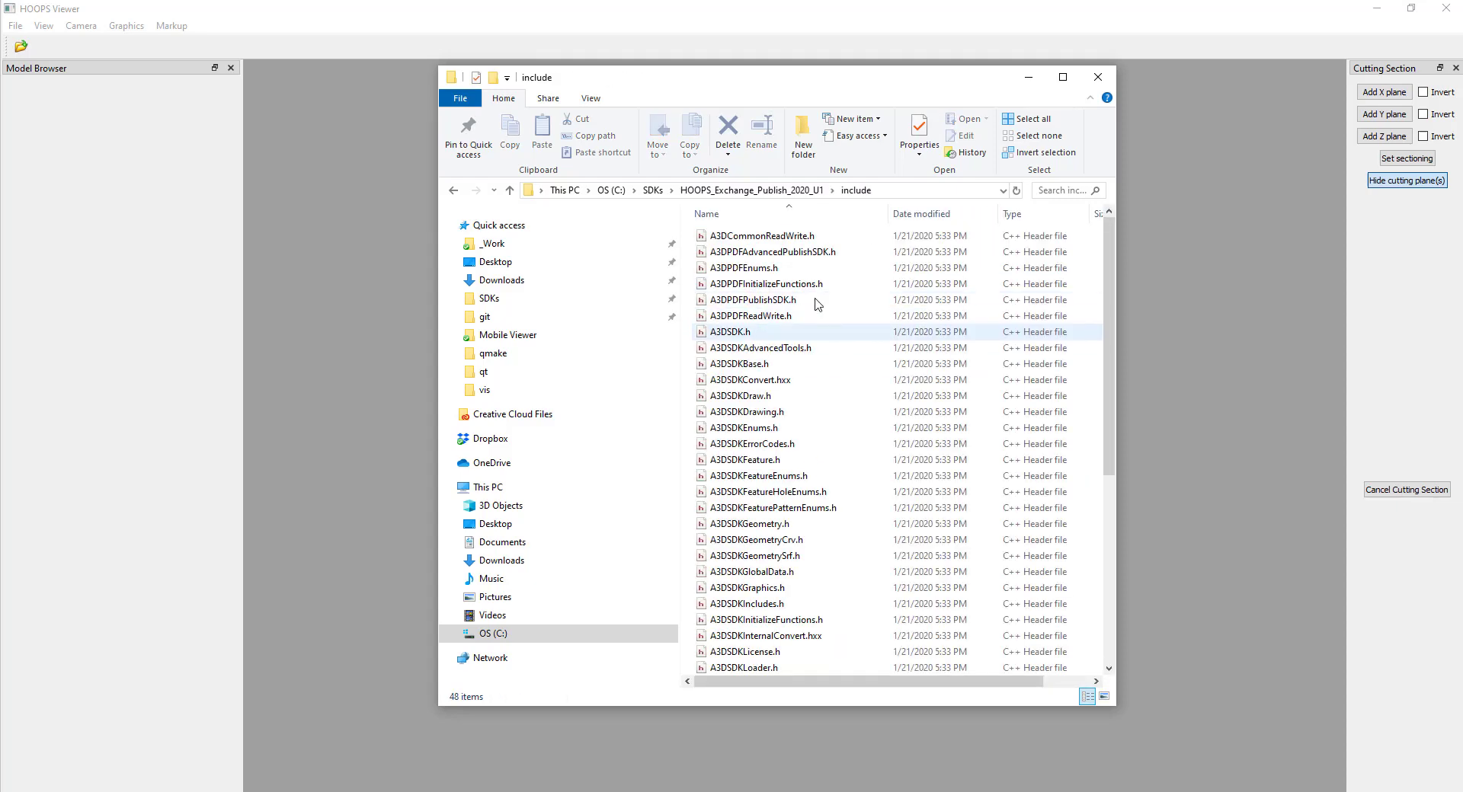
mouse_move(781, 363)
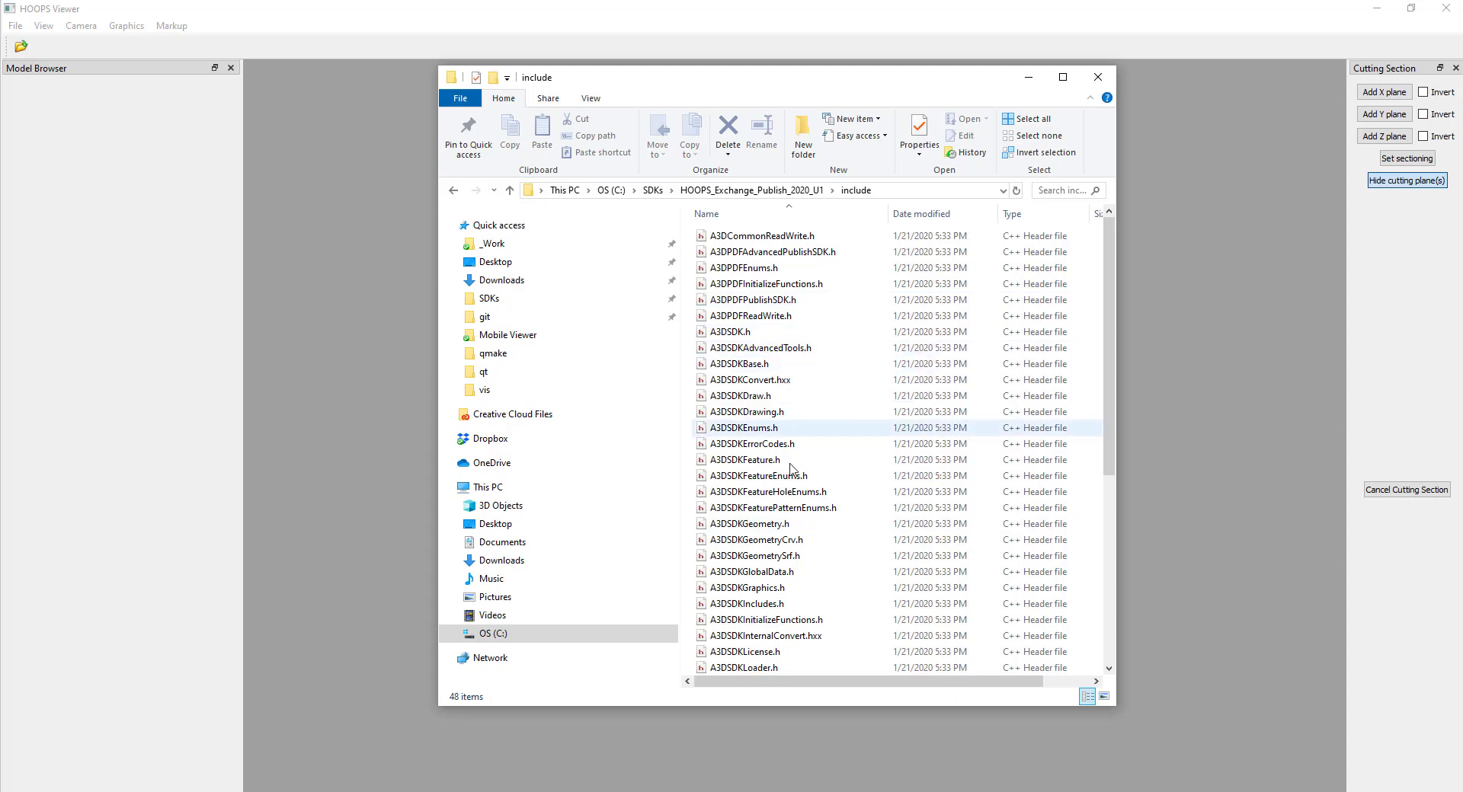
left_click(1029, 79)
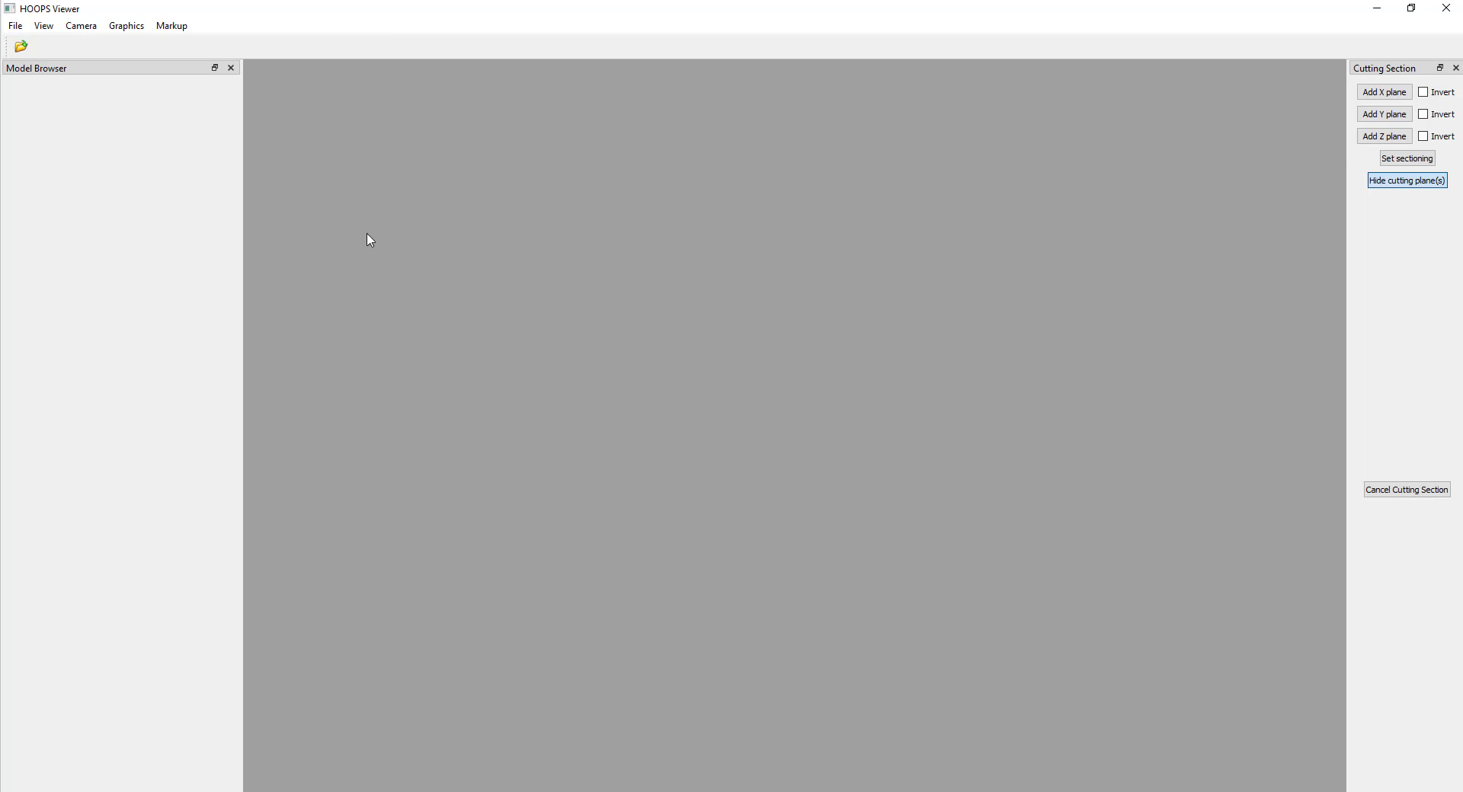
Step: Open the recent file _Aquo Bottle.CATProduct in HOOPS Viewer, maximize its model window and orbit around the bottle
left_click(16, 27)
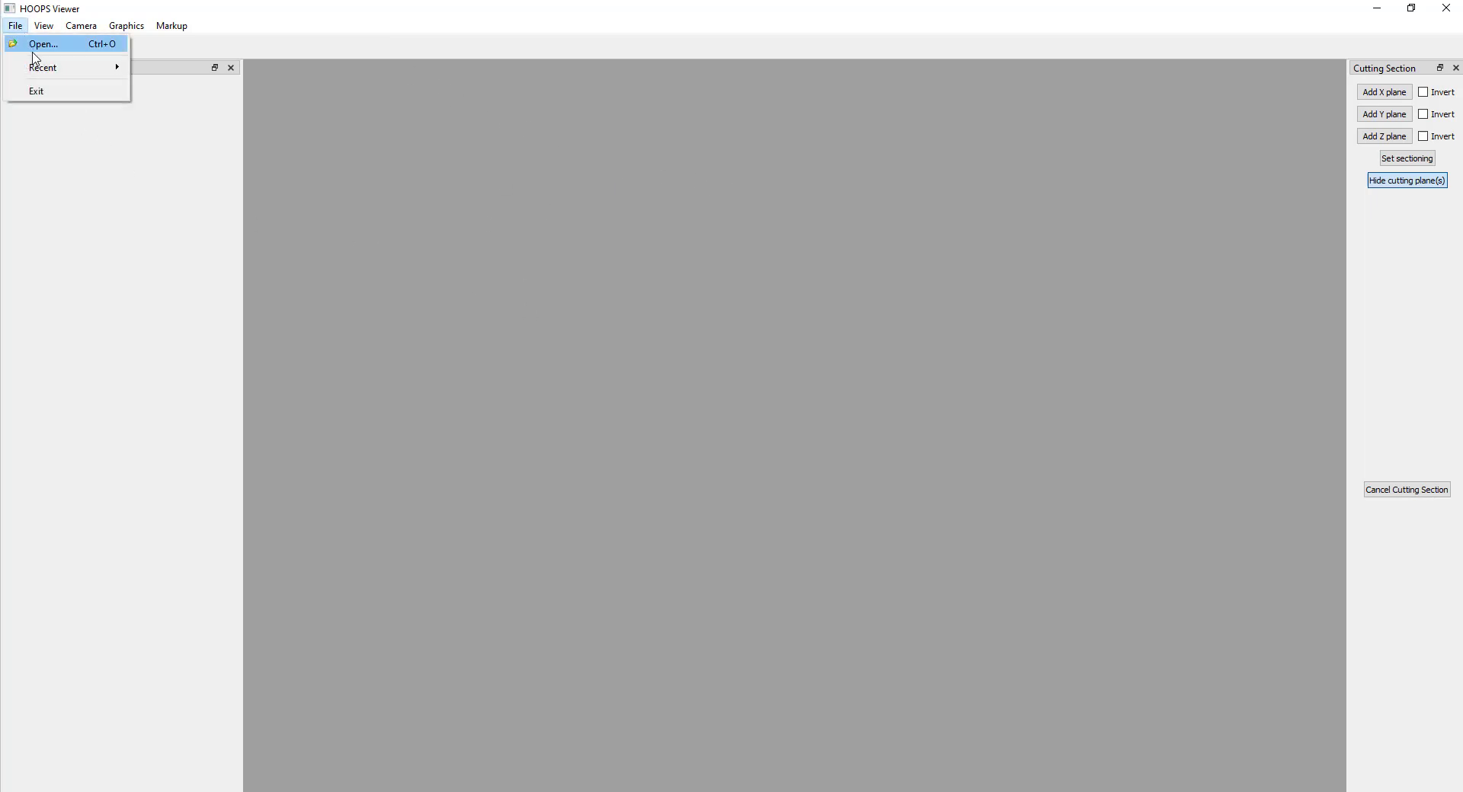
mouse_move(40, 68)
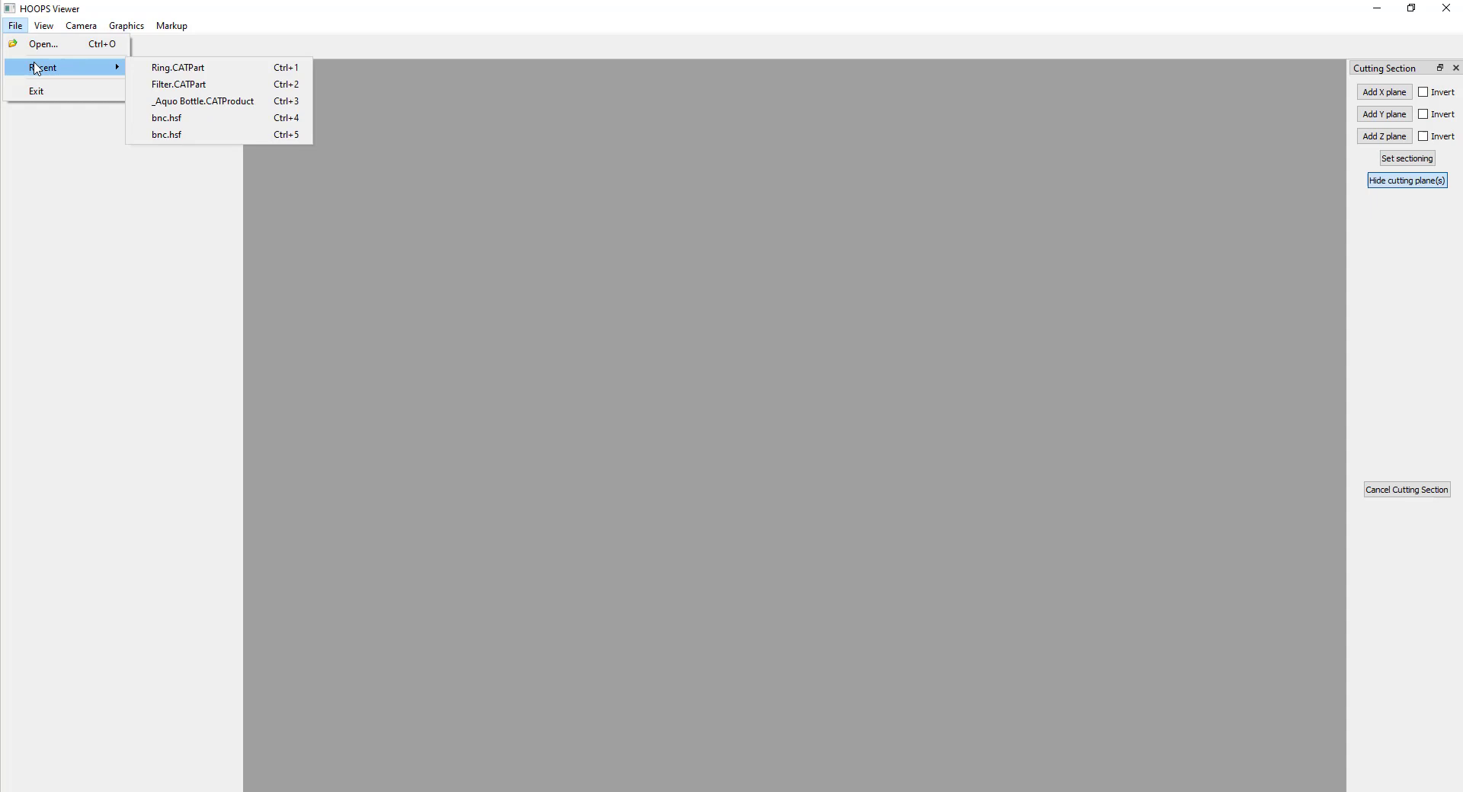
left_click(245, 106)
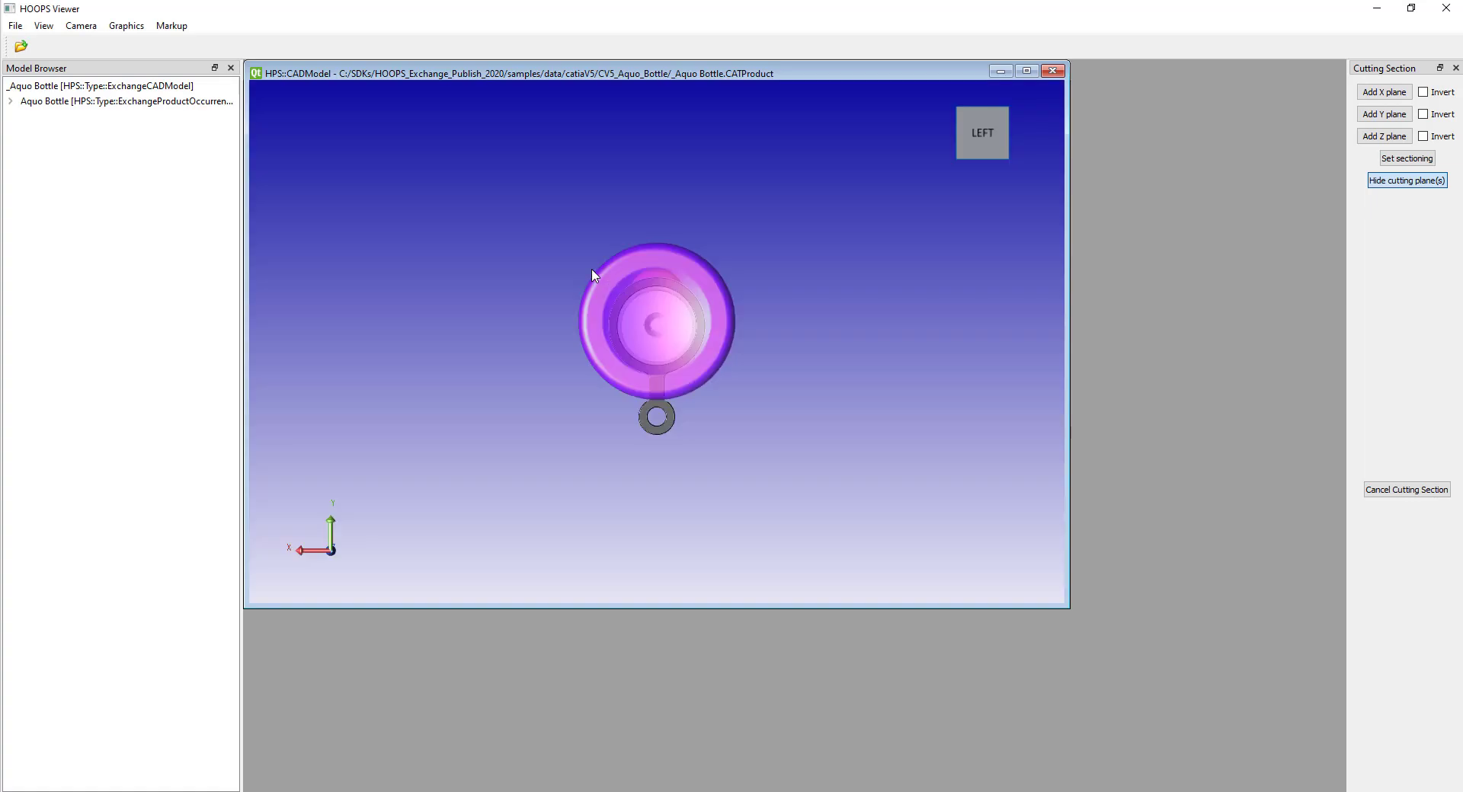
left_click_drag(633, 264, 578, 306)
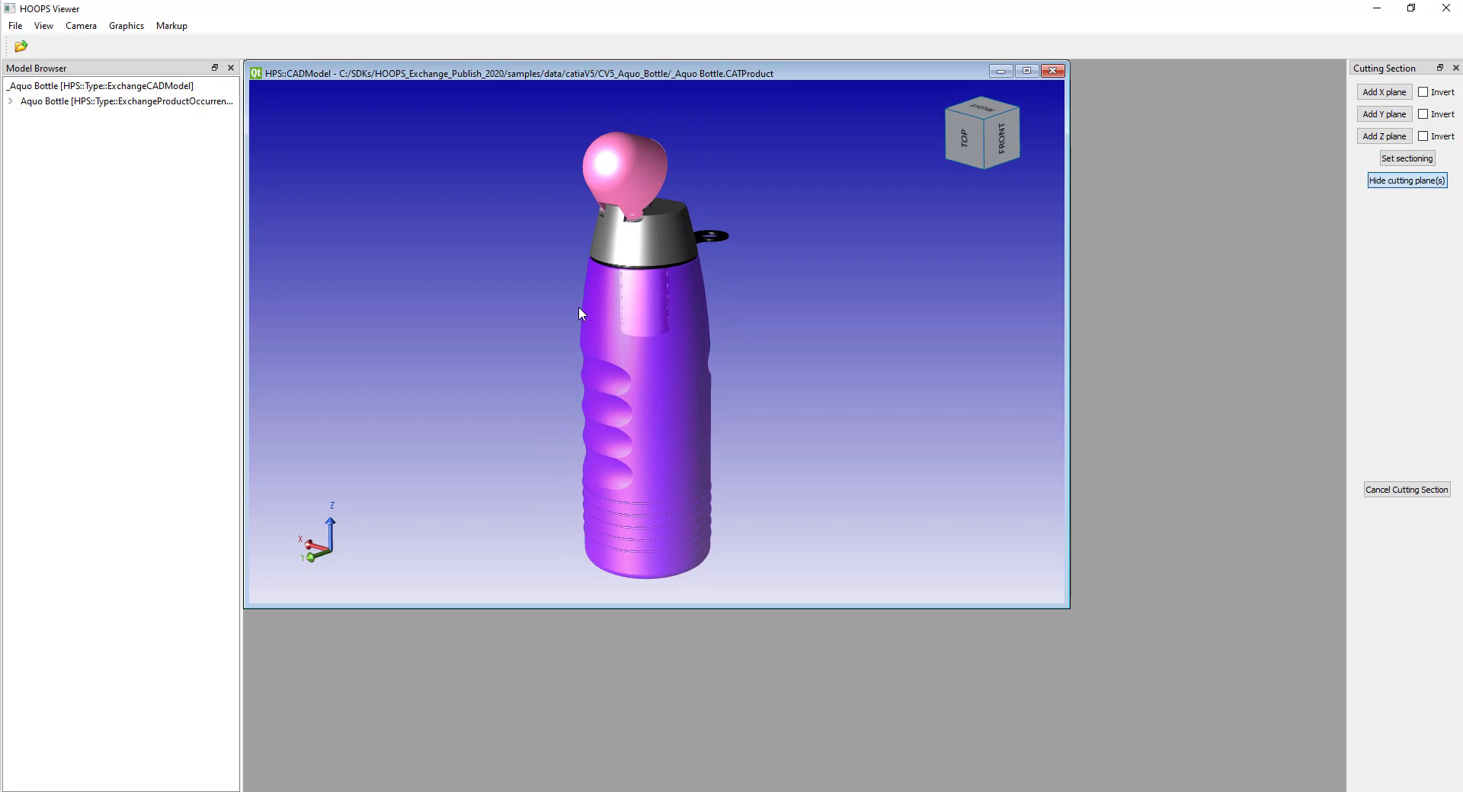
left_click(1027, 70)
left_click_drag(931, 333, 598, 474)
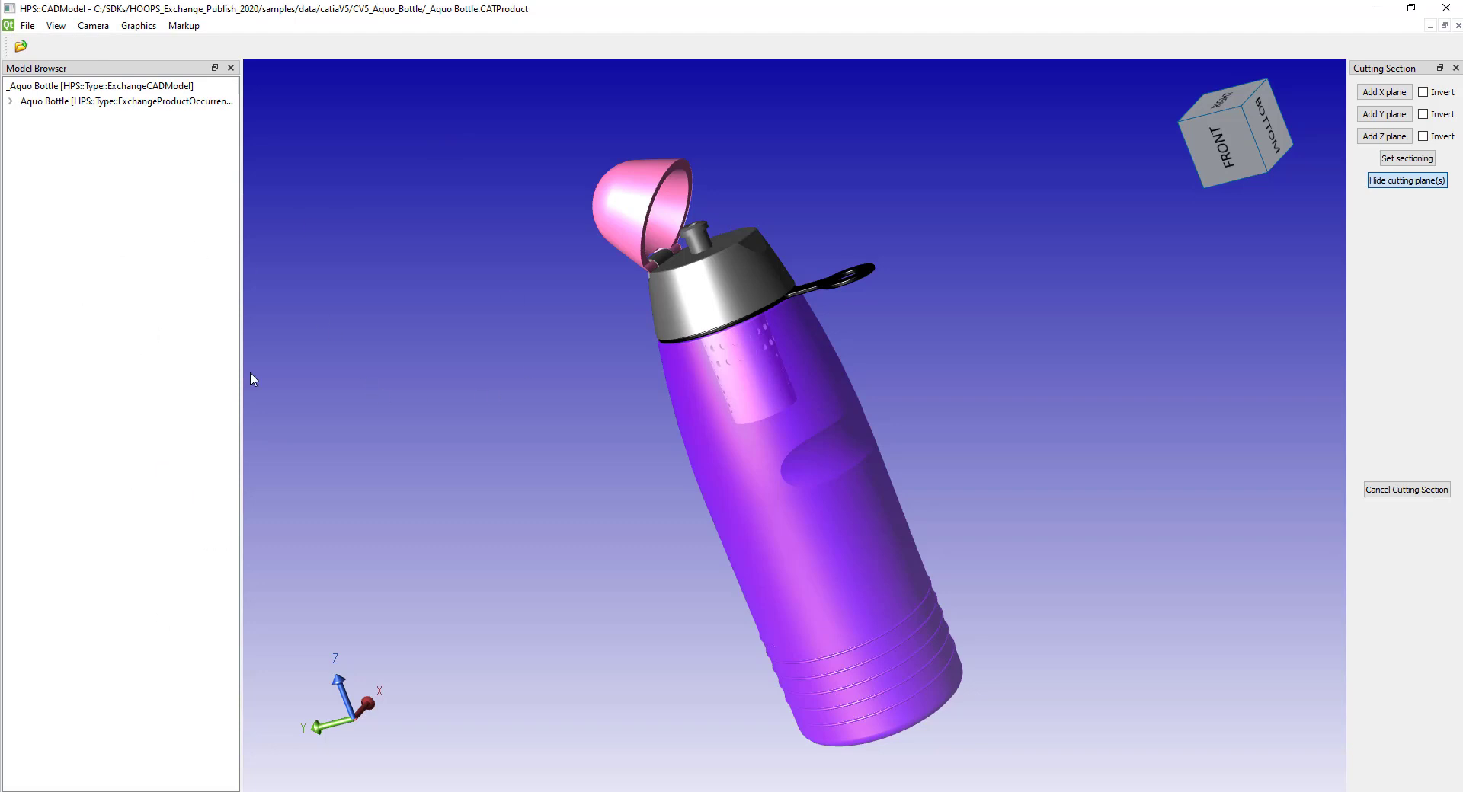
left_click_drag(569, 383, 735, 316)
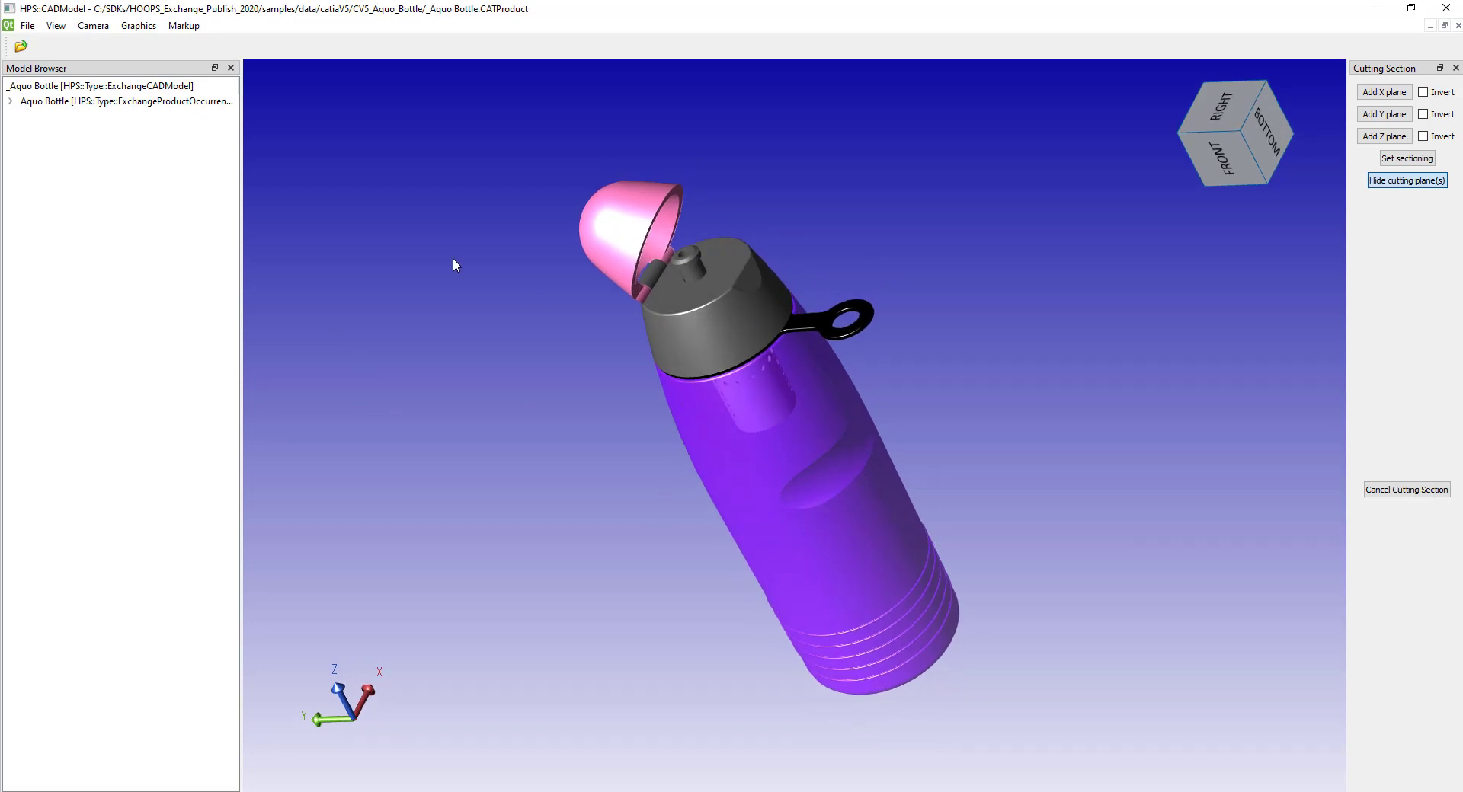
Step: Expand the Aquo Bottle assembly and its Ring part in the model tree, and select the Ring component
left_click(10, 102)
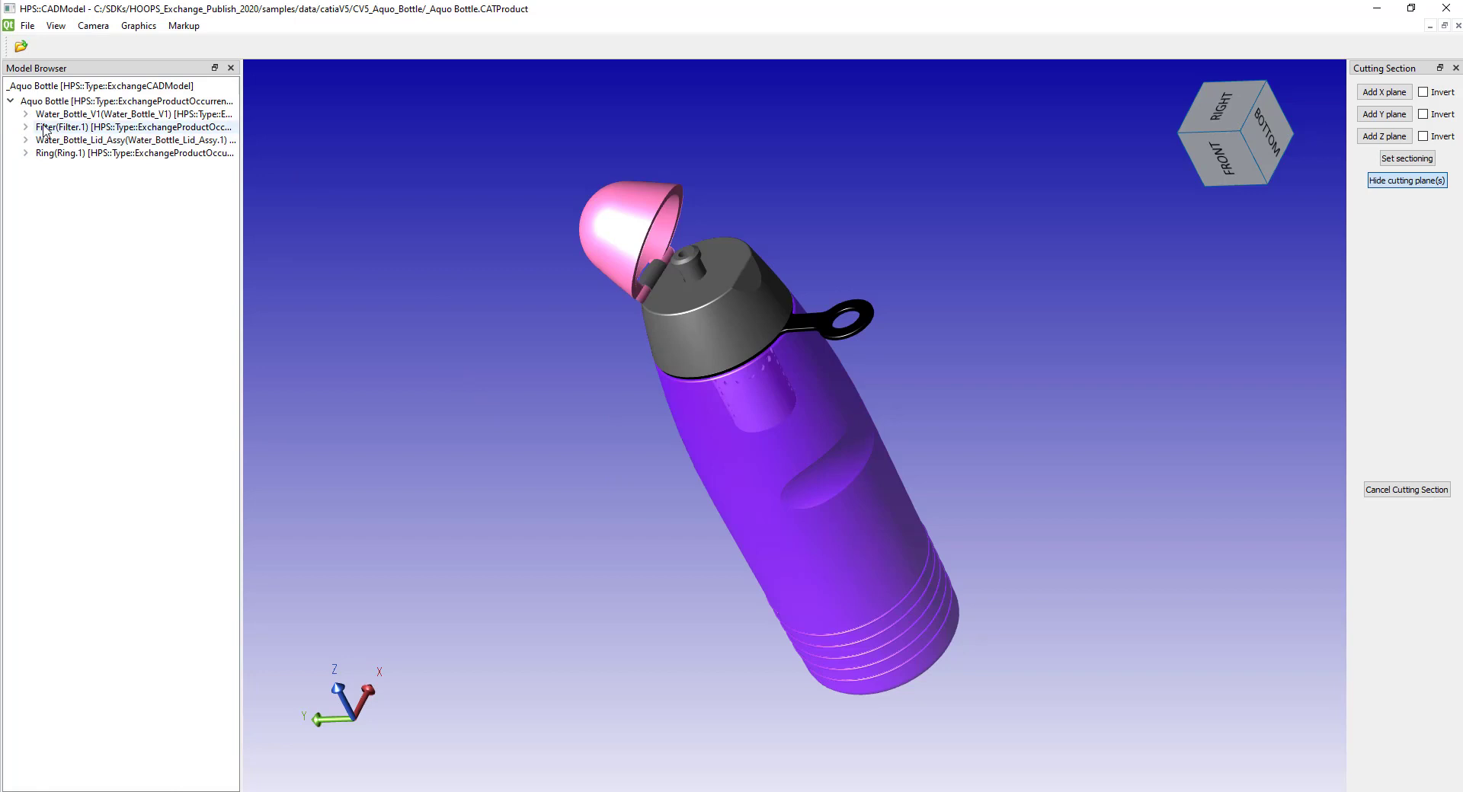
left_click(28, 154)
left_click(73, 167)
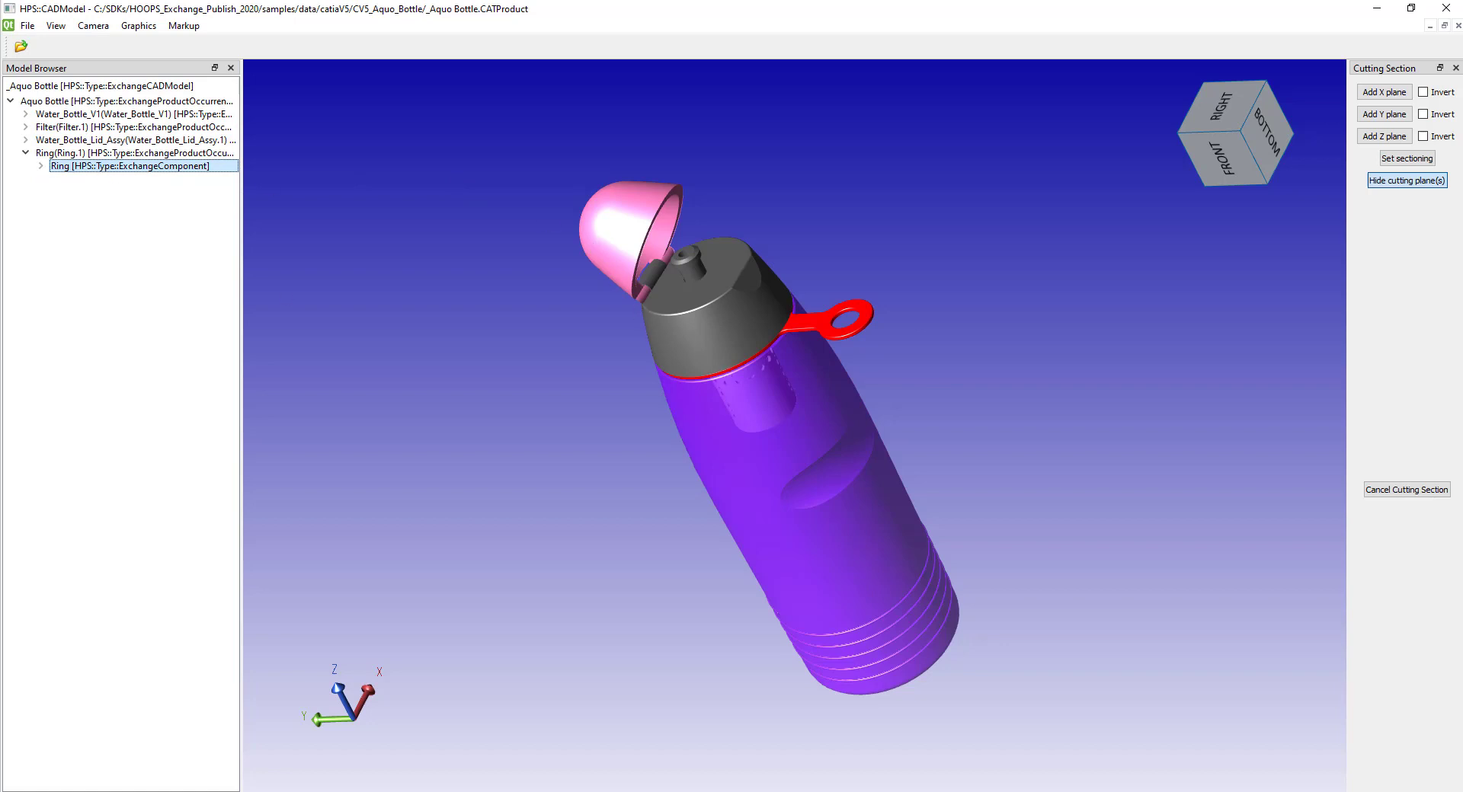
Step: Section the bottle with an inverted X cutting plane and hide the plane's display
left_click(960, 238)
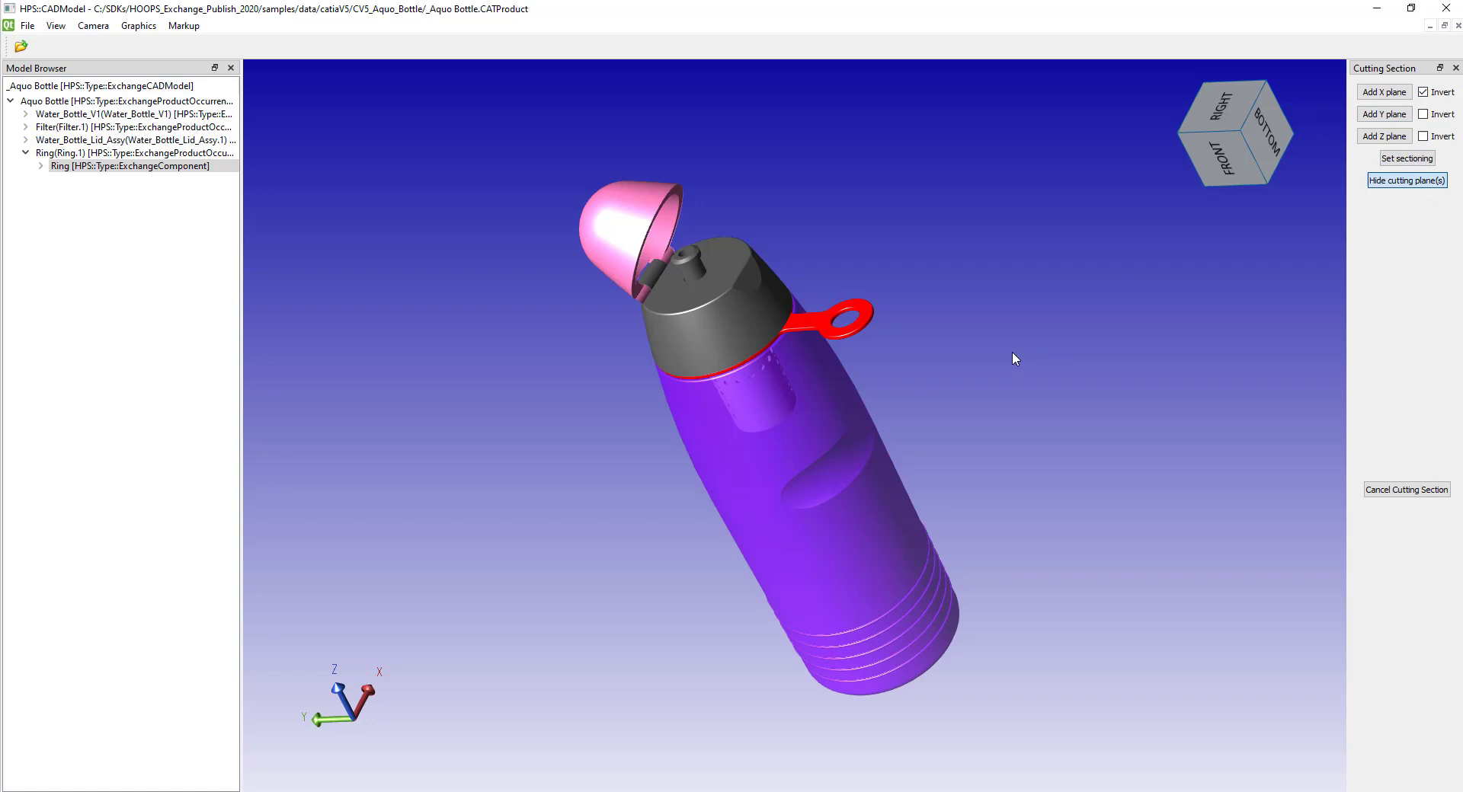
left_click_drag(1014, 358, 859, 368)
left_click(1385, 92)
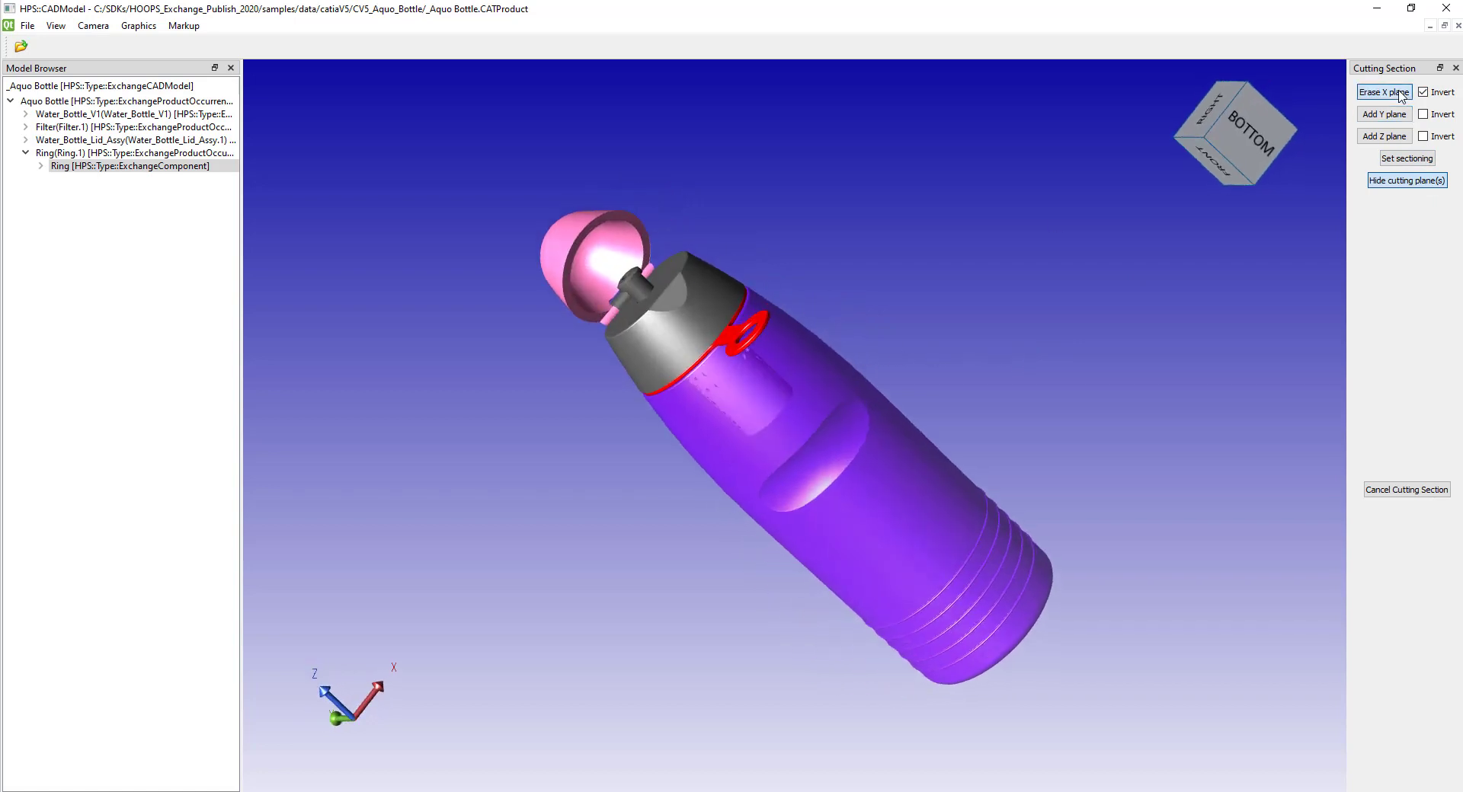
left_click_drag(825, 412, 856, 516)
left_click_drag(919, 213, 1035, 451)
left_click_drag(907, 555, 920, 532)
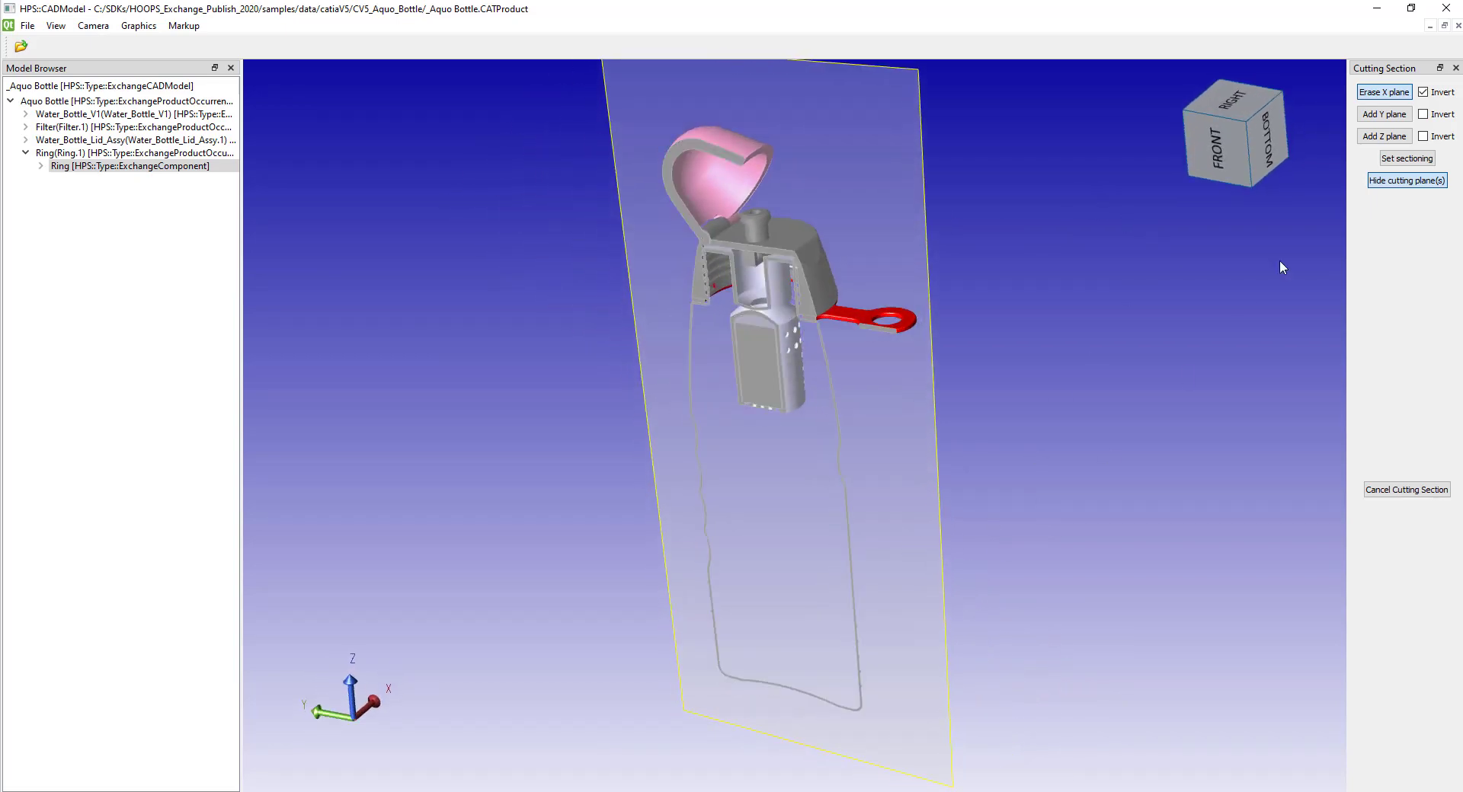
left_click(1406, 183)
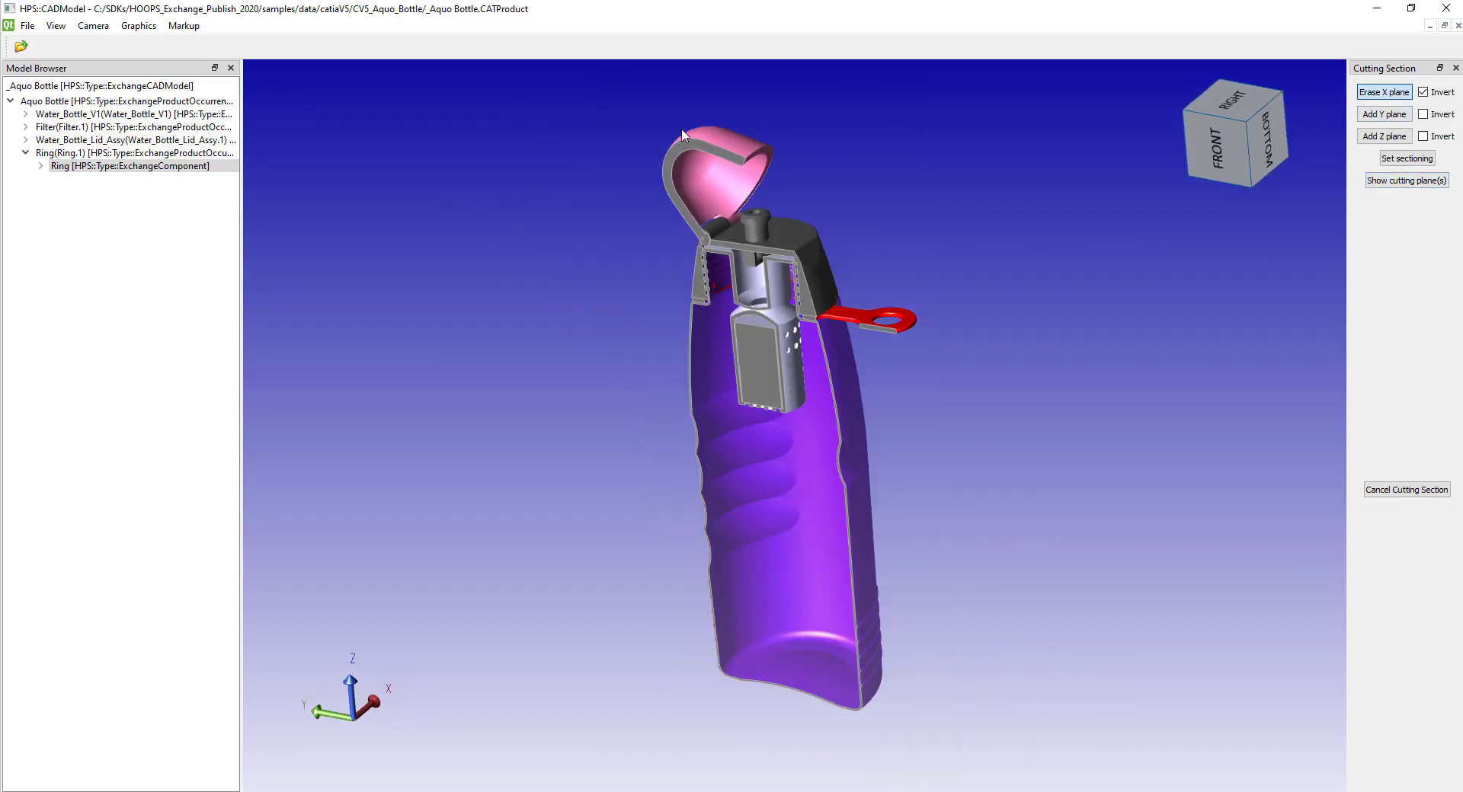
Step: Change the rendering mode of the sectioned bottle model to Hidden Line
left_click(135, 27)
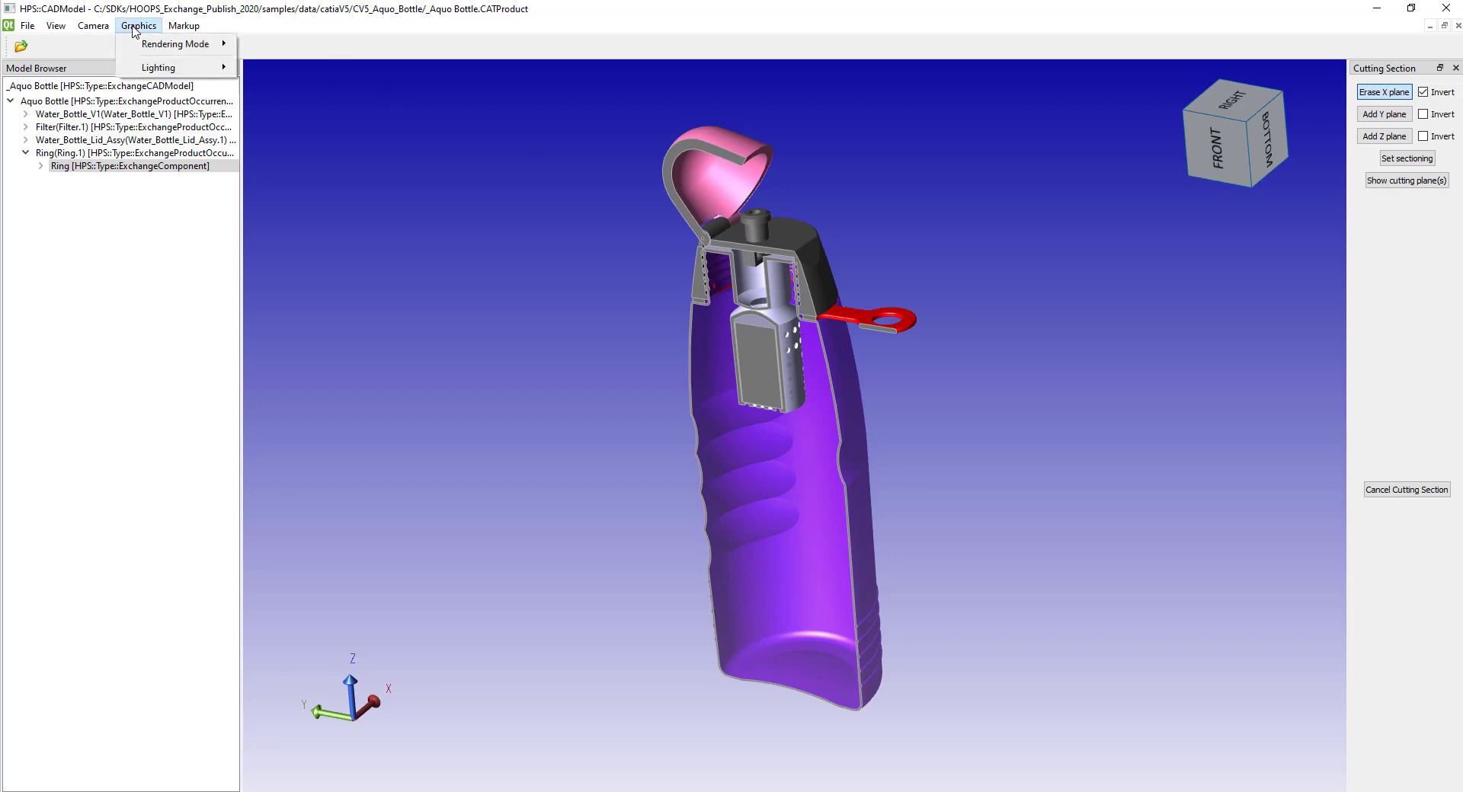
mouse_move(146, 47)
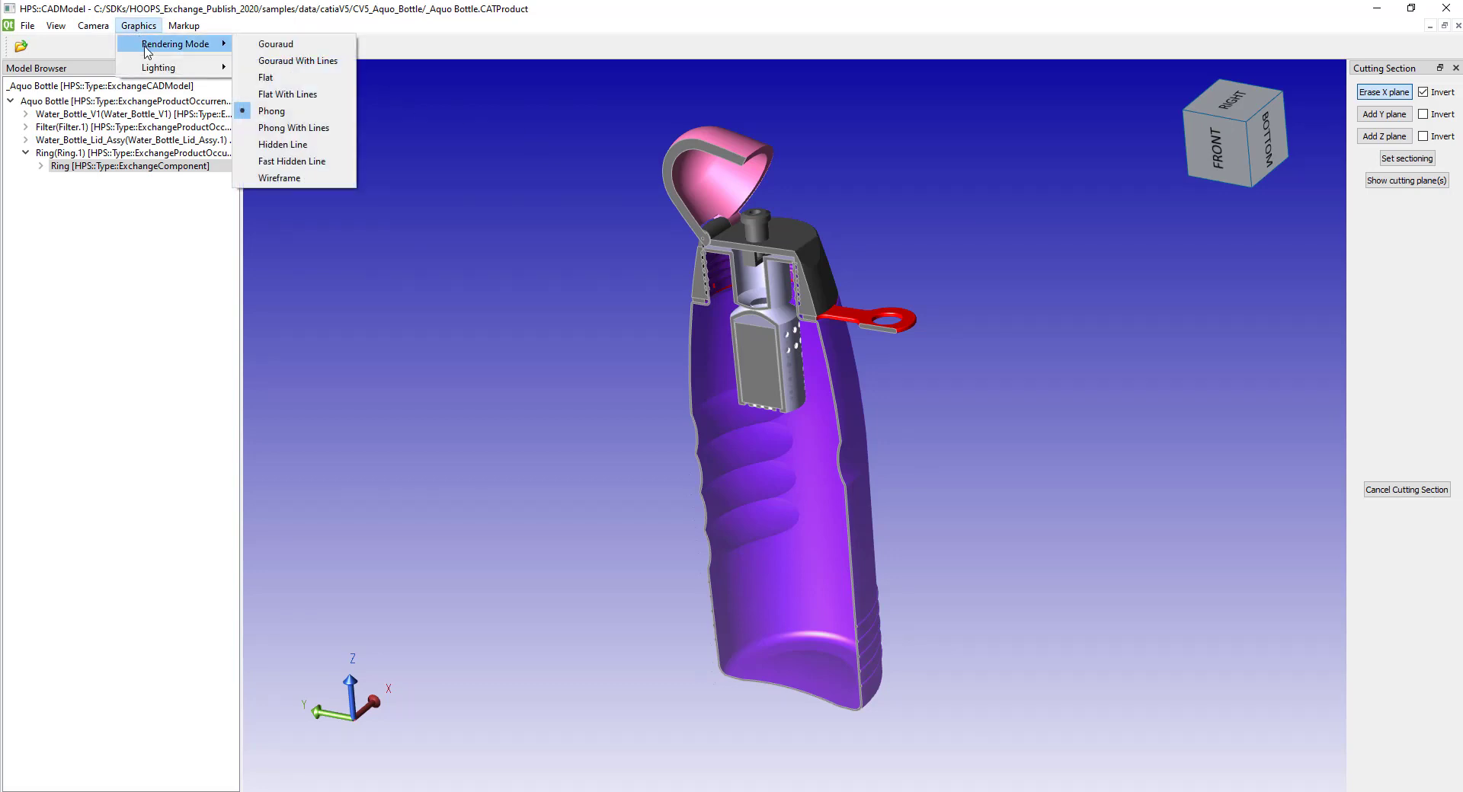
left_click(282, 144)
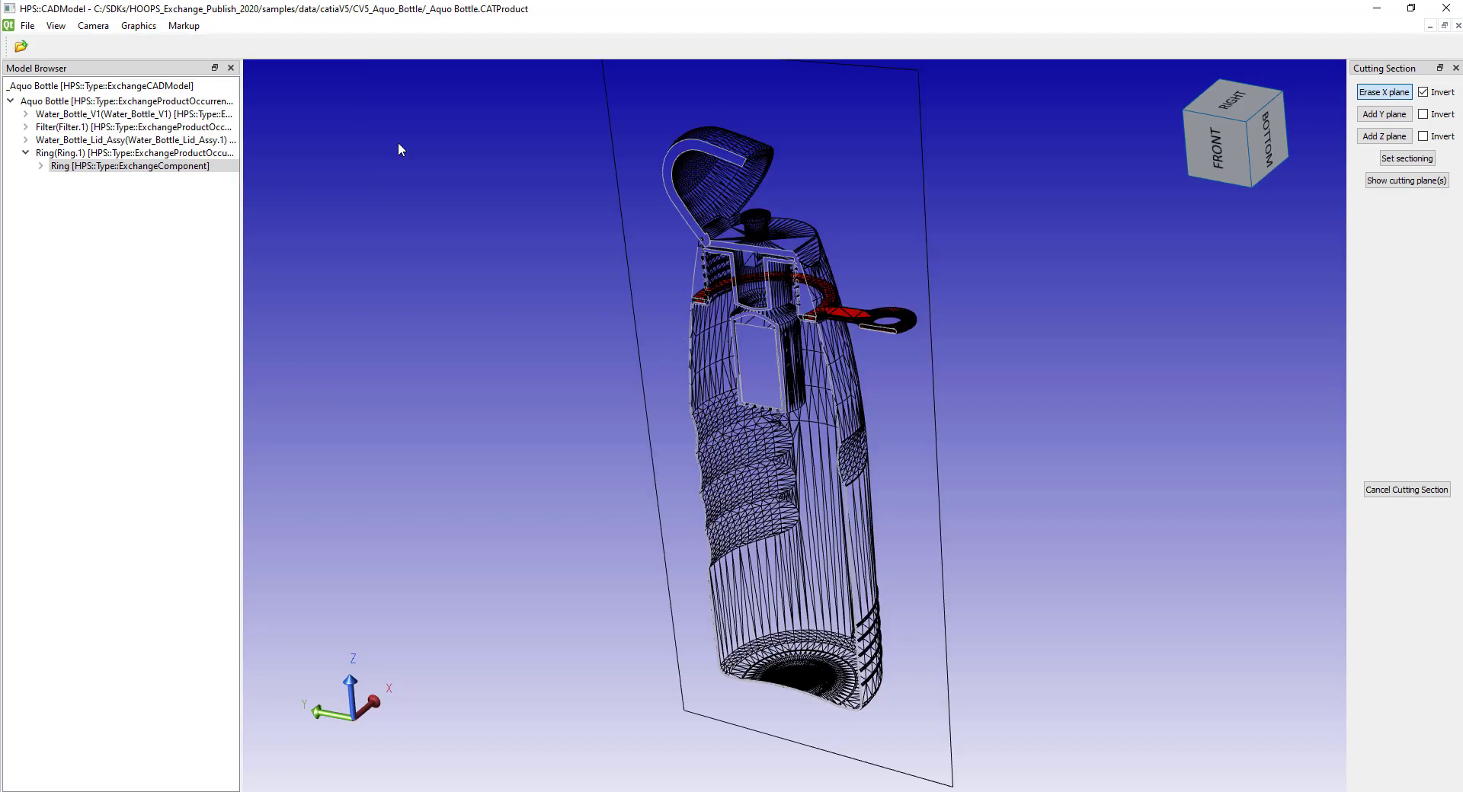
Step: Set the camera's projection mode to Orthographic for the sectioned bottle view
left_click(95, 27)
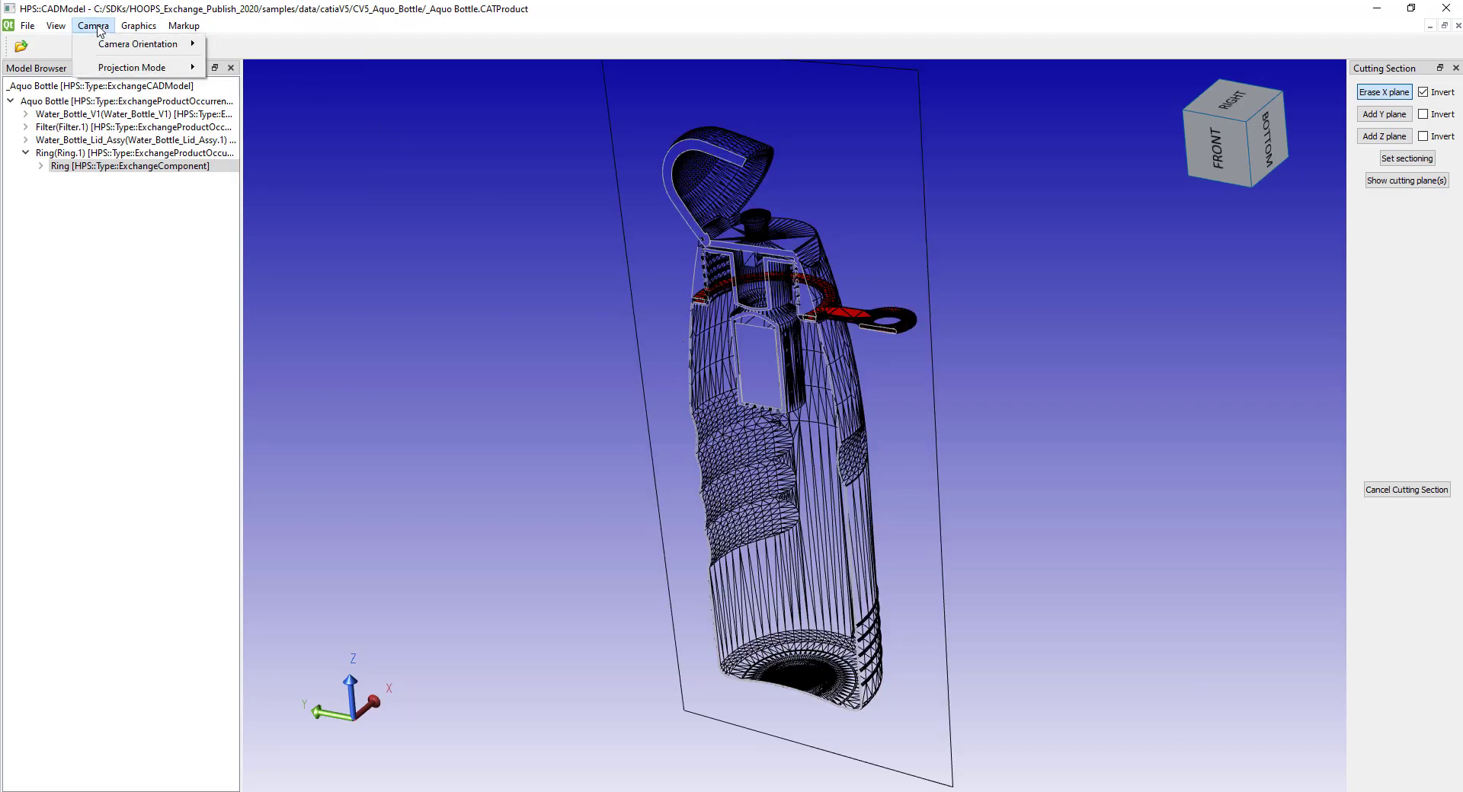
mouse_move(112, 70)
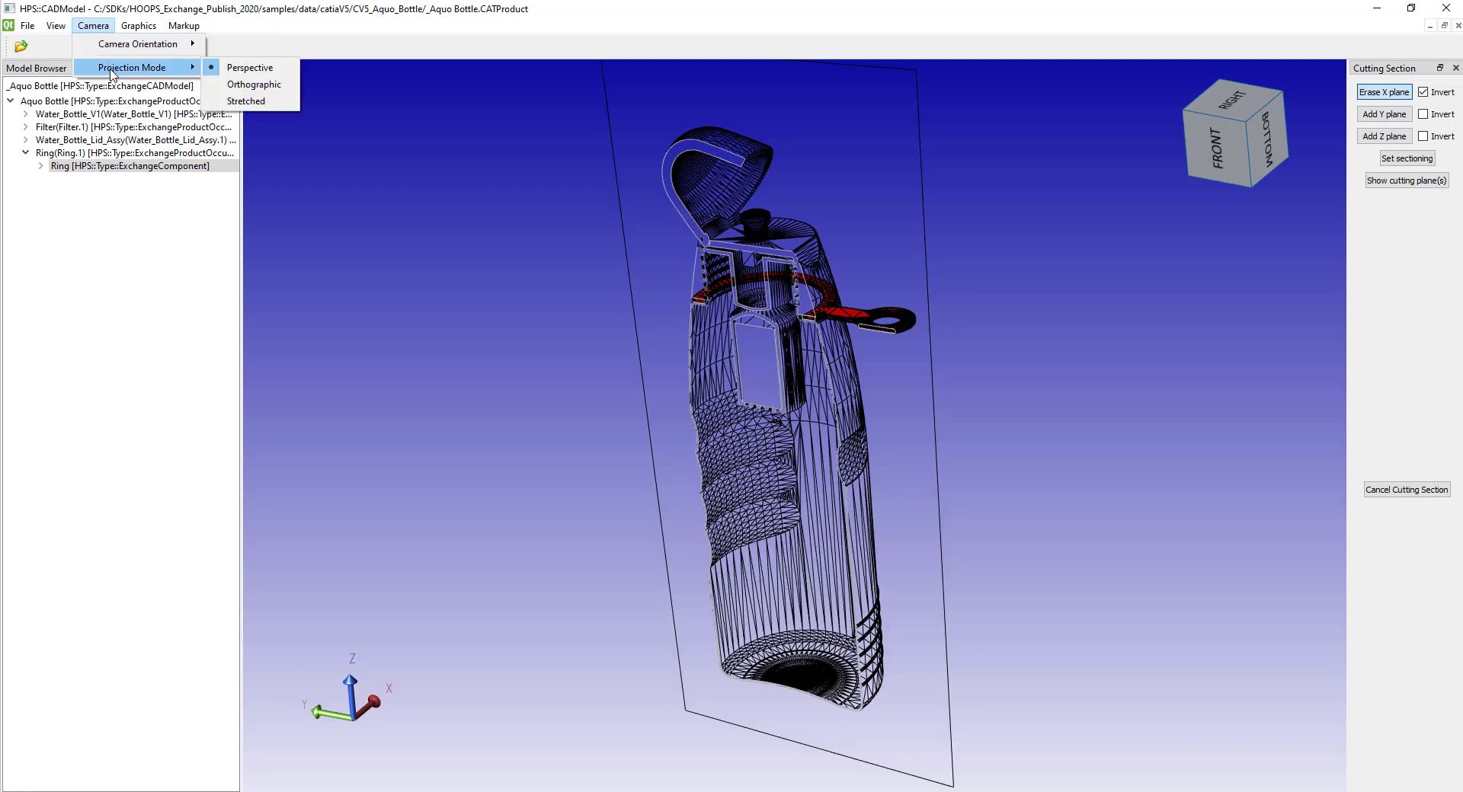
left_click(254, 85)
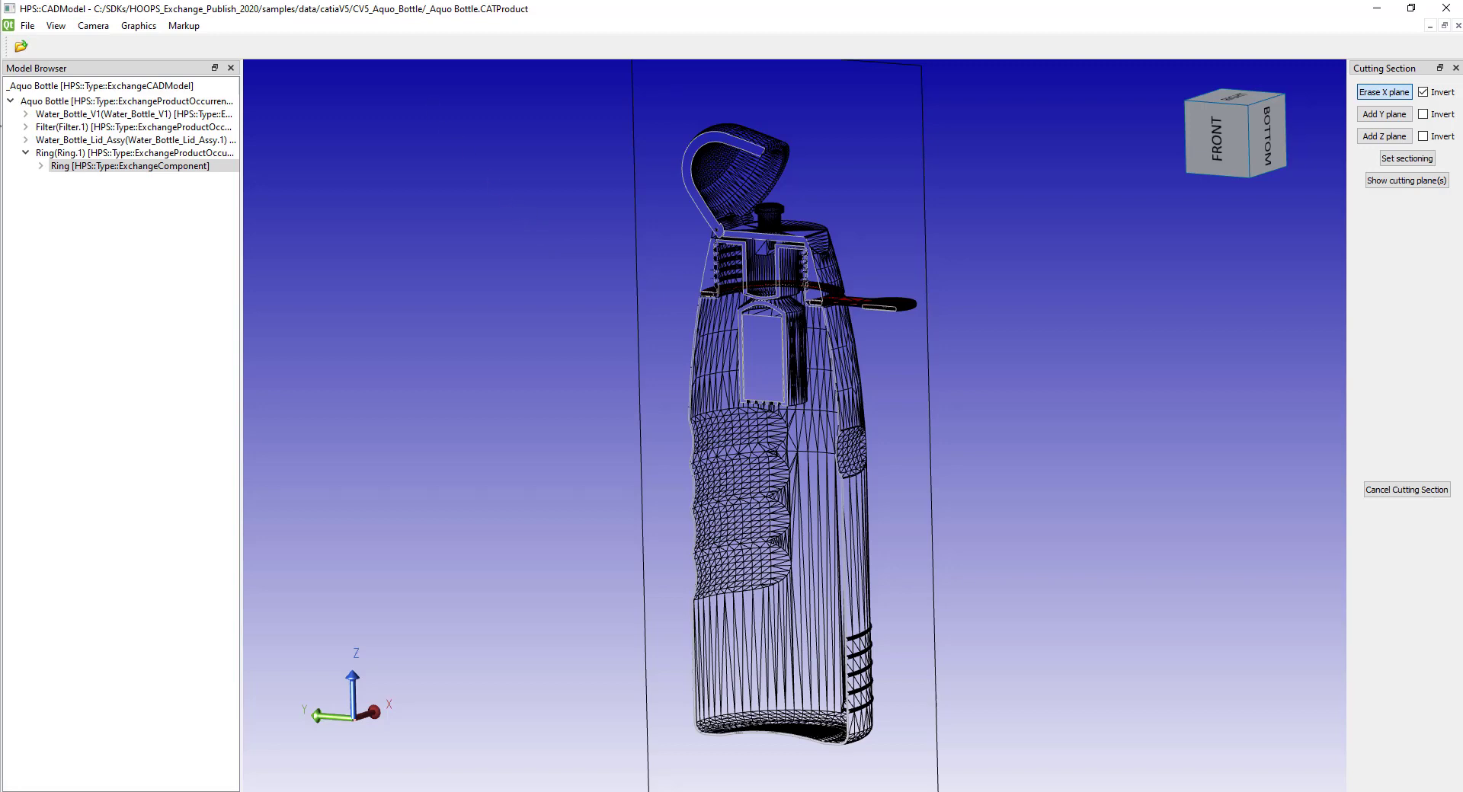
Step: Open the graphics options for the model's rendering mode and lighting
left_click(138, 25)
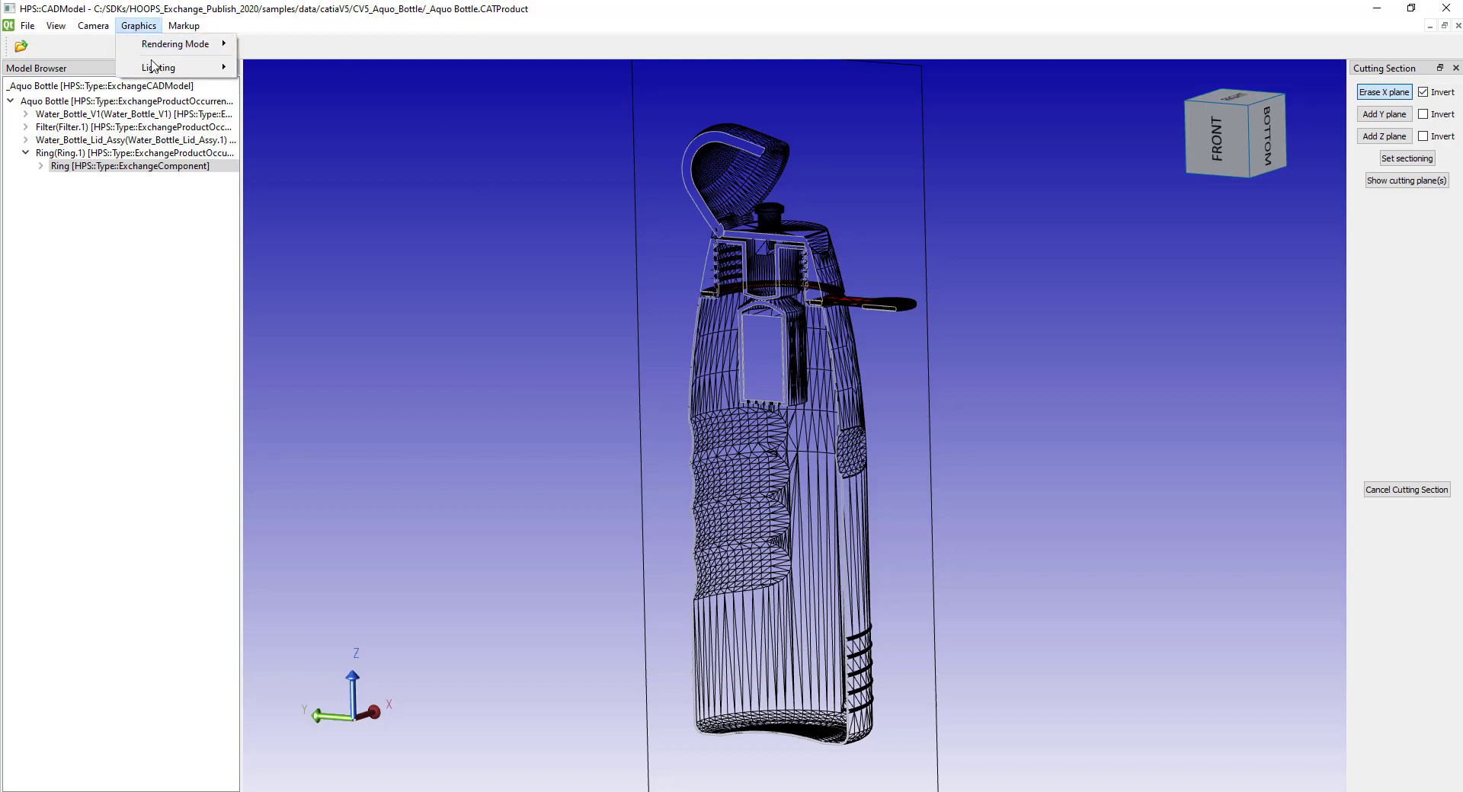